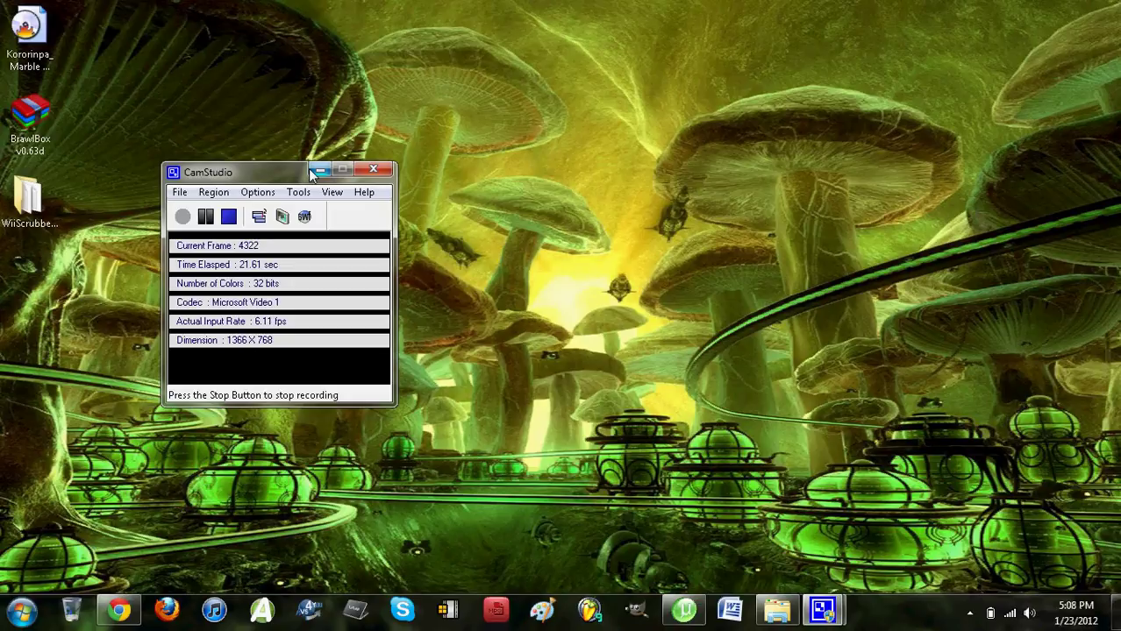
Minimize the CamStudio recorder window so only the bare desktop shows
click(310, 171)
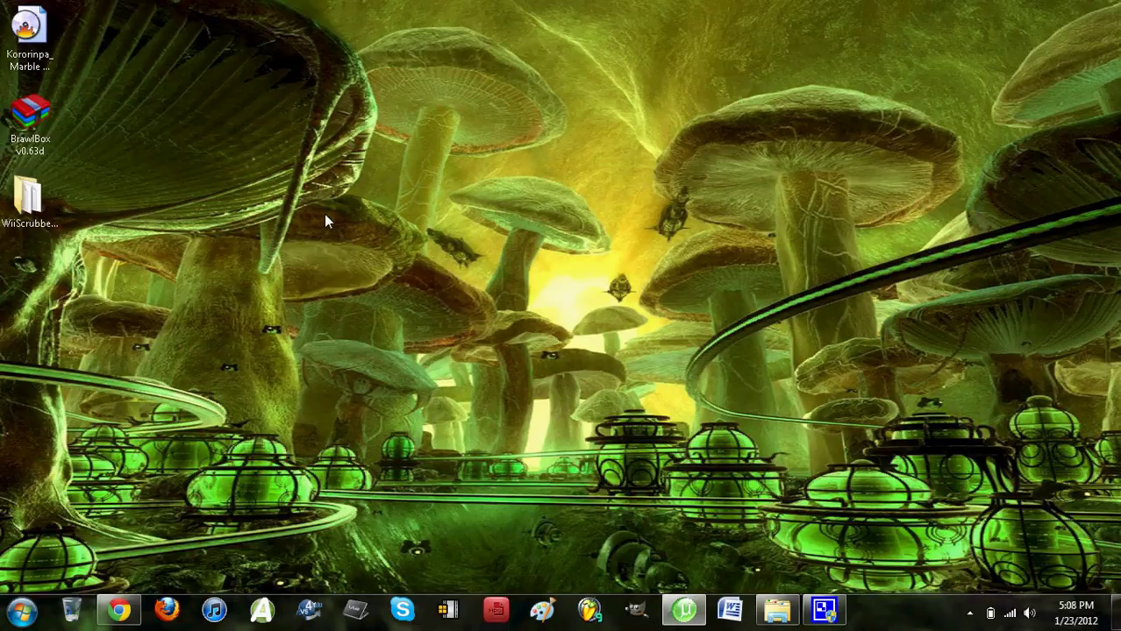
click(684, 611)
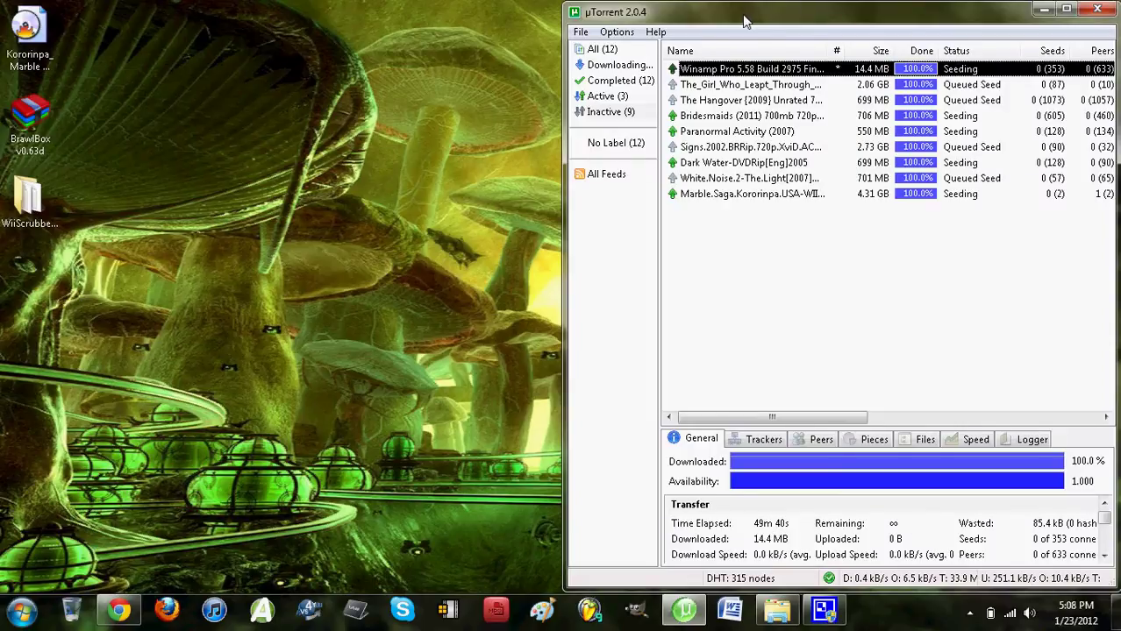
drag(749, 18, 619, 151)
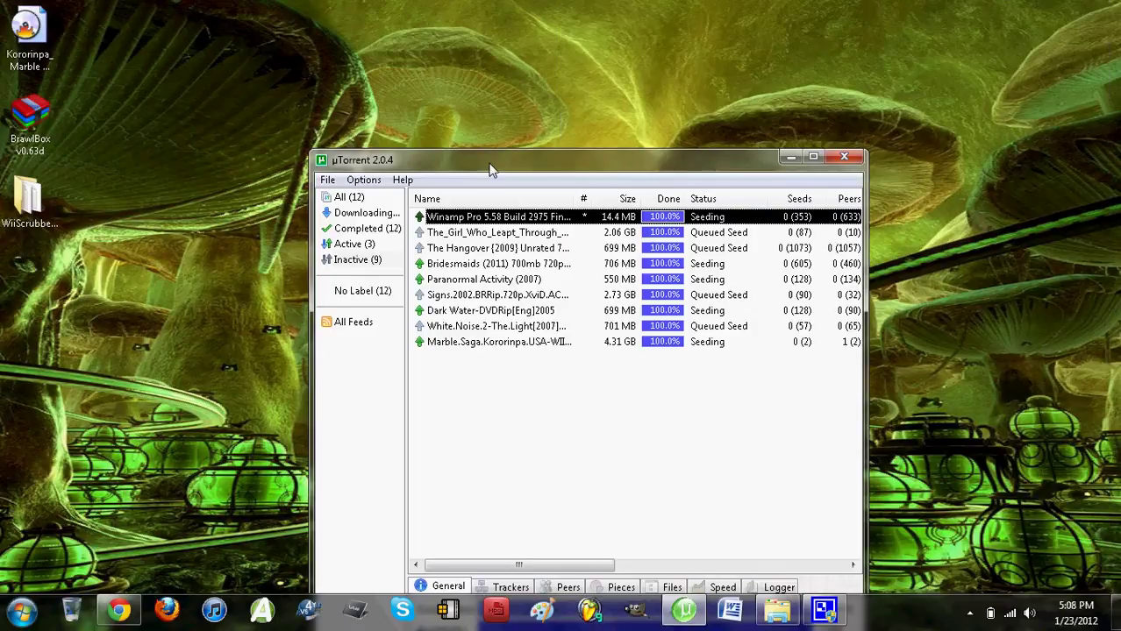
click(785, 155)
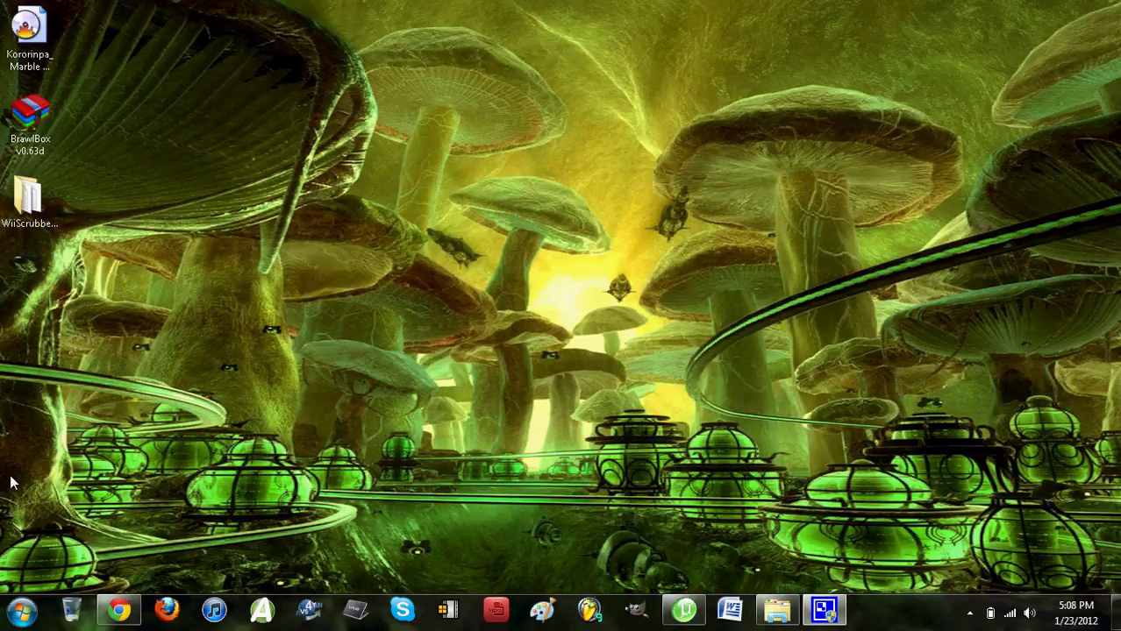
Briefly restore Chrome, hide it again and select the Kororinpa Marble Mania desktop icon
click(114, 617)
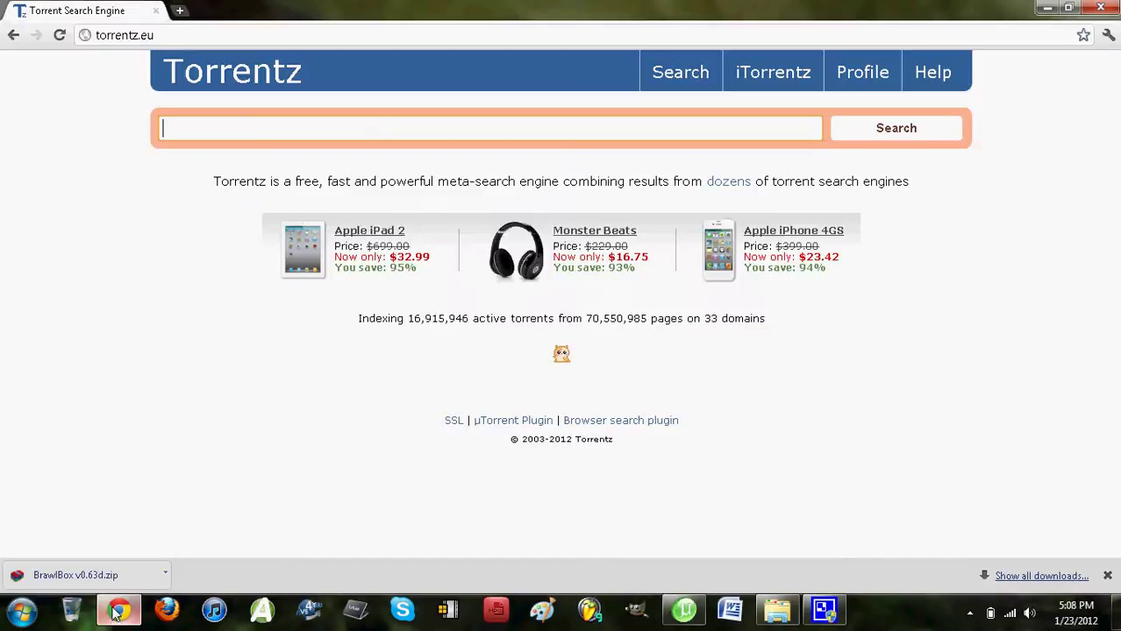
click(338, 139)
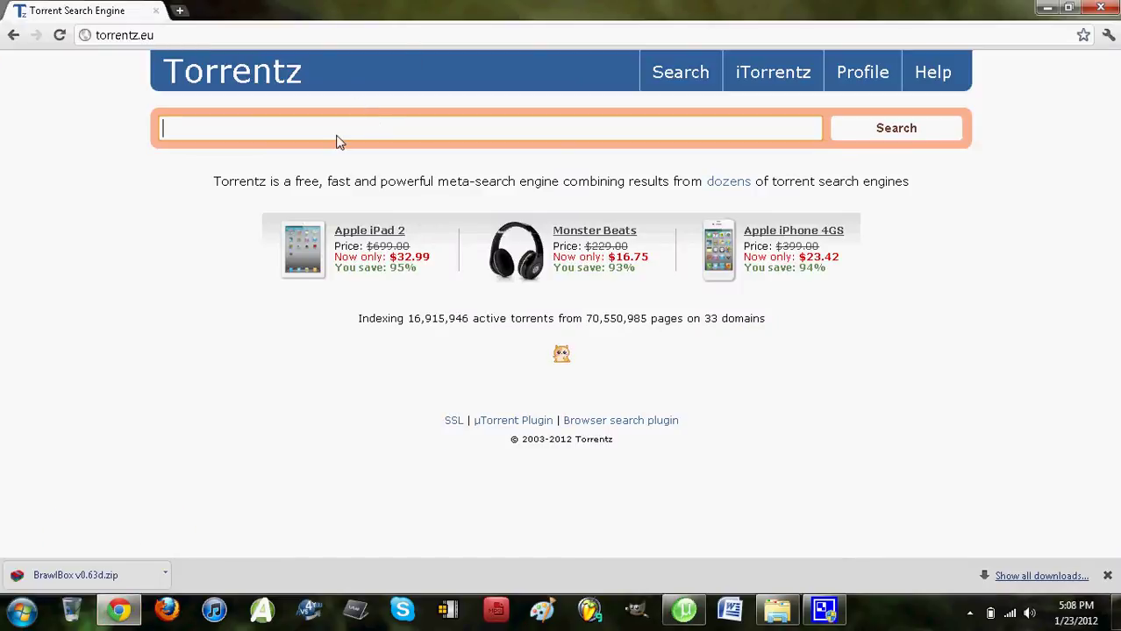
click(1044, 8)
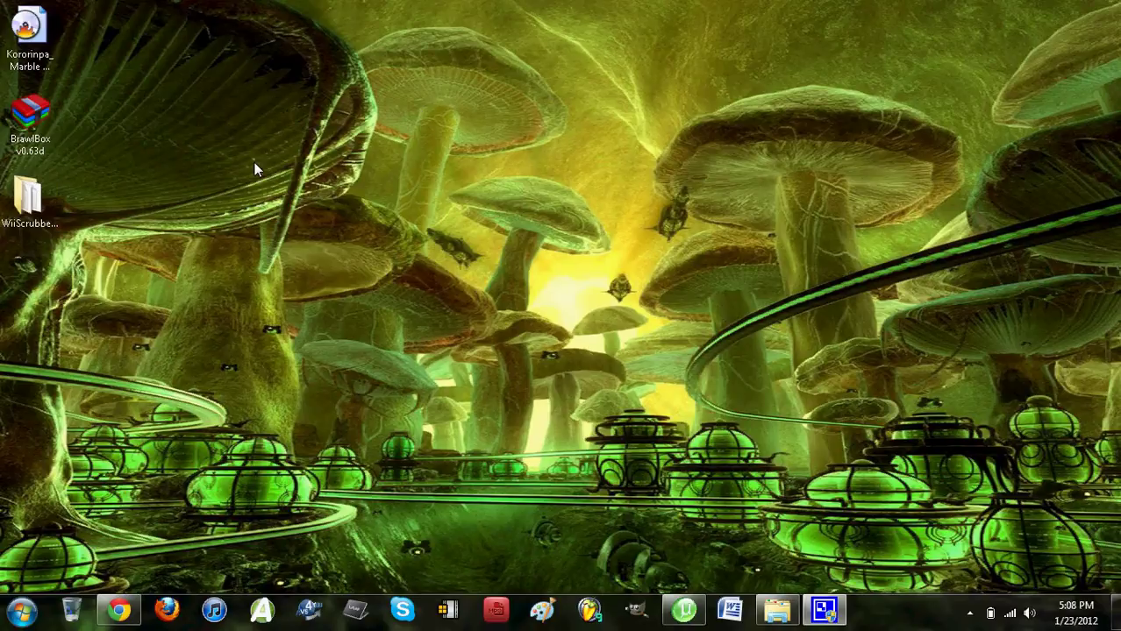
drag(34, 32, 65, 28)
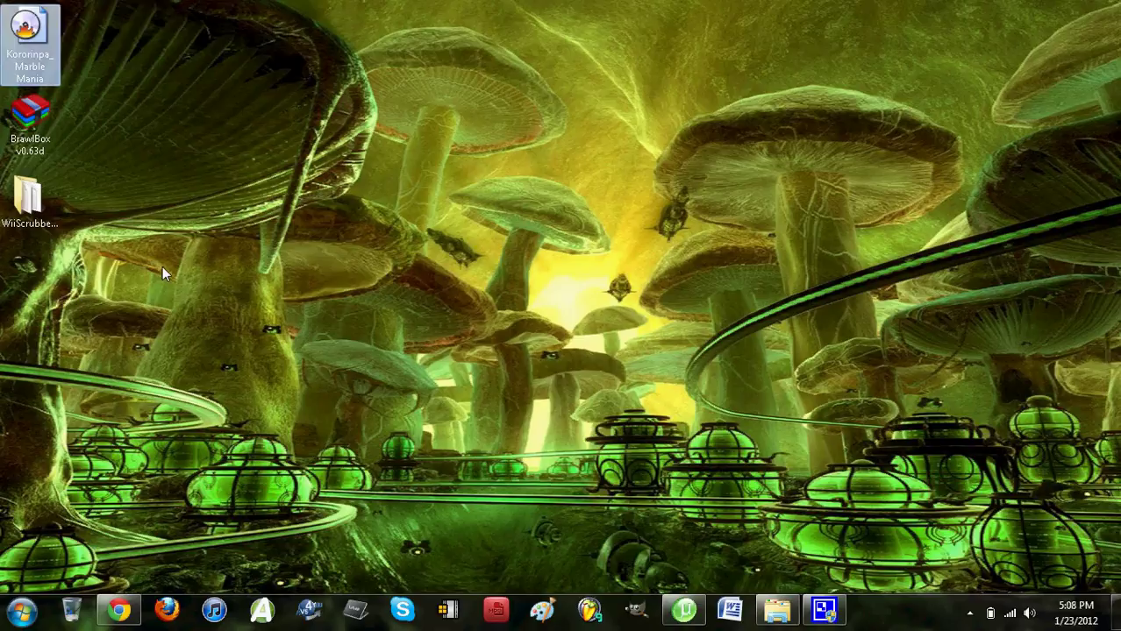
Search Torrentz for 'super smash bros brawl', open the USA Wii English torrent page and minimize Chrome
click(119, 611)
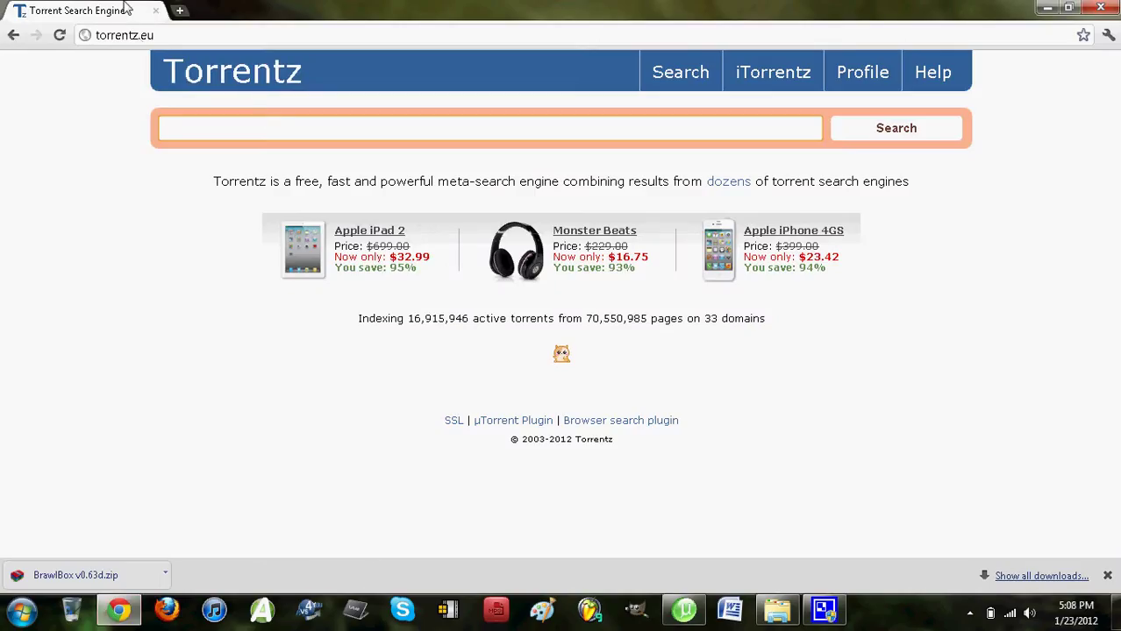
click(171, 39)
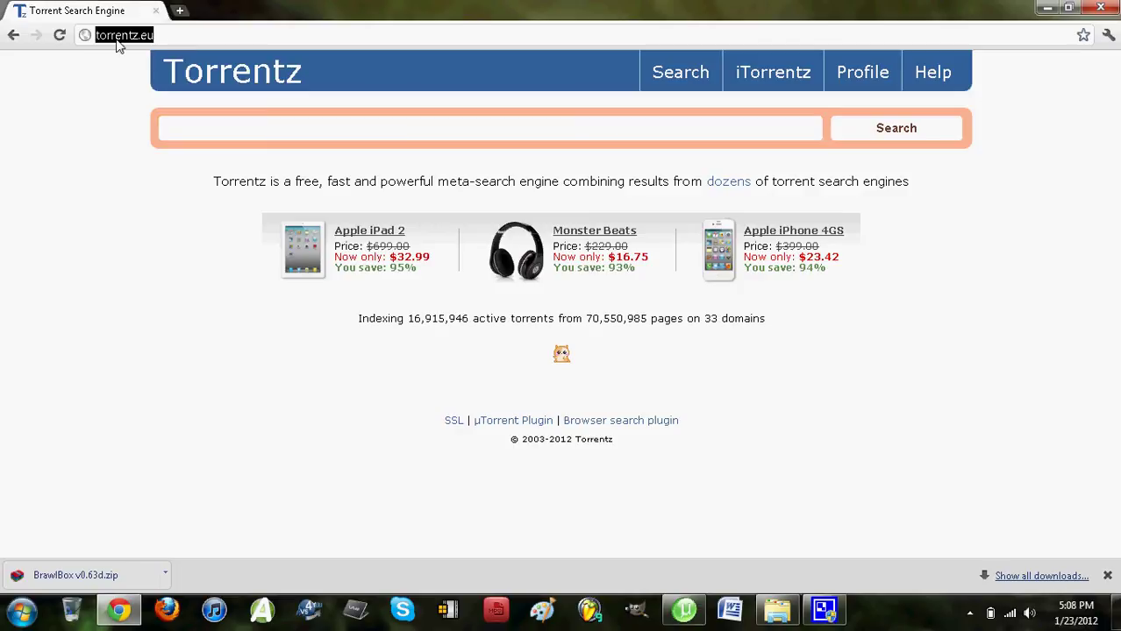
click(210, 129)
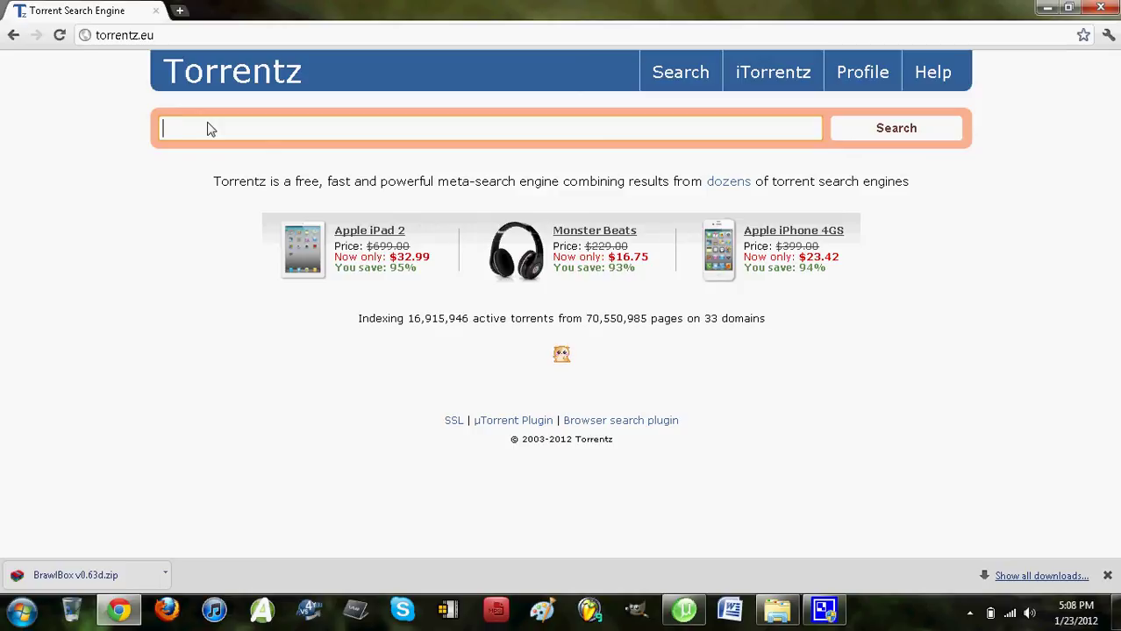
text(super smash bros brawl)
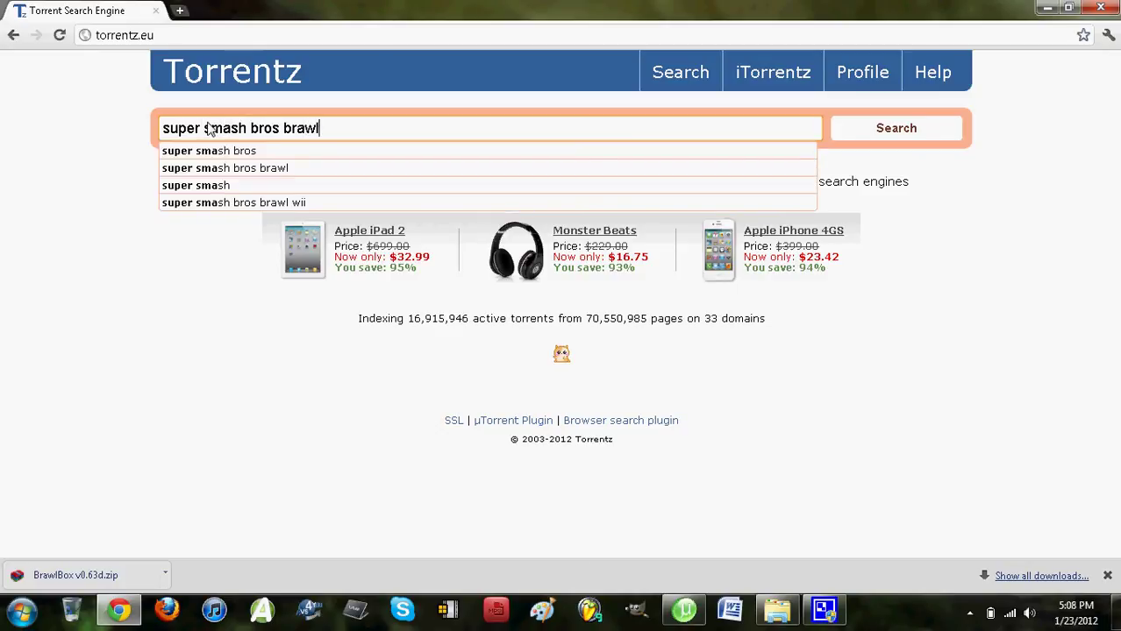
key(Return)
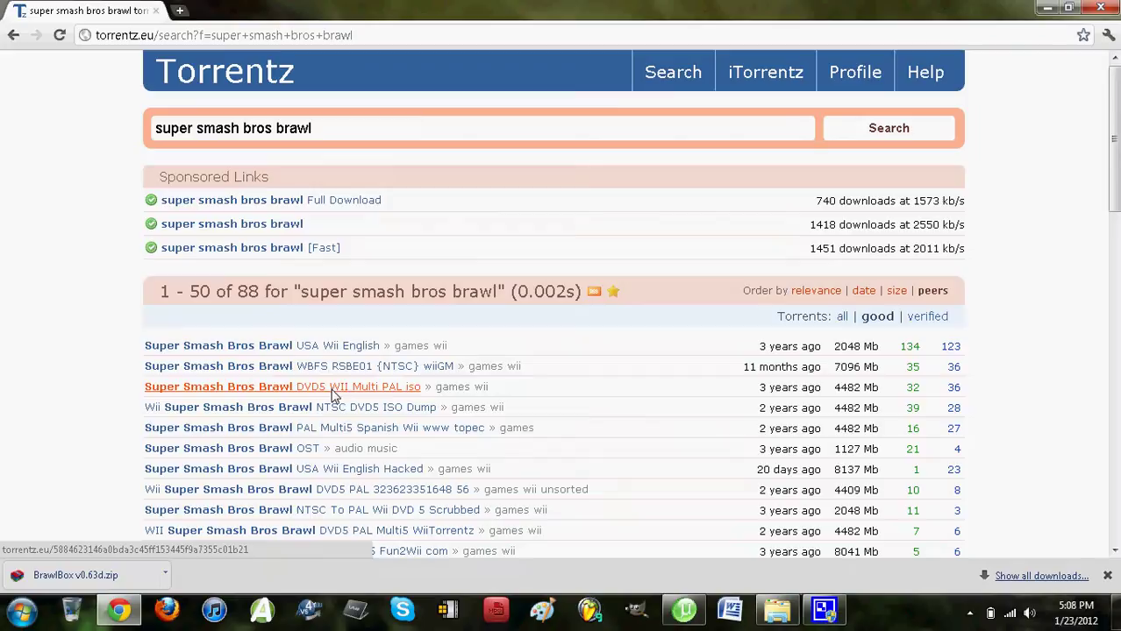
click(342, 349)
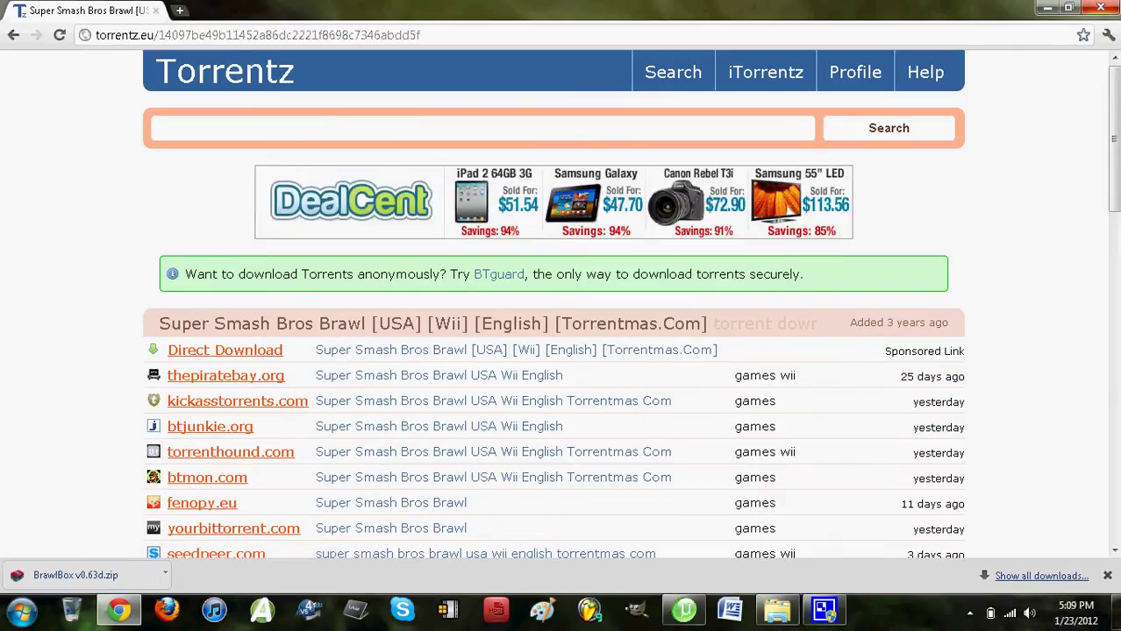
click(1047, 8)
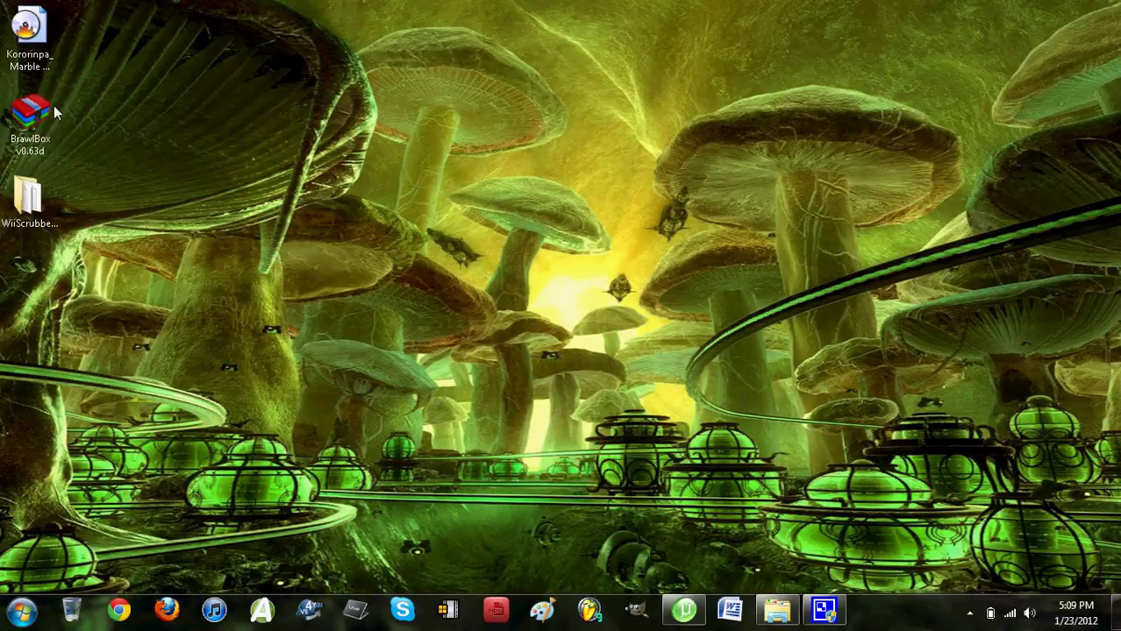
key(Up)
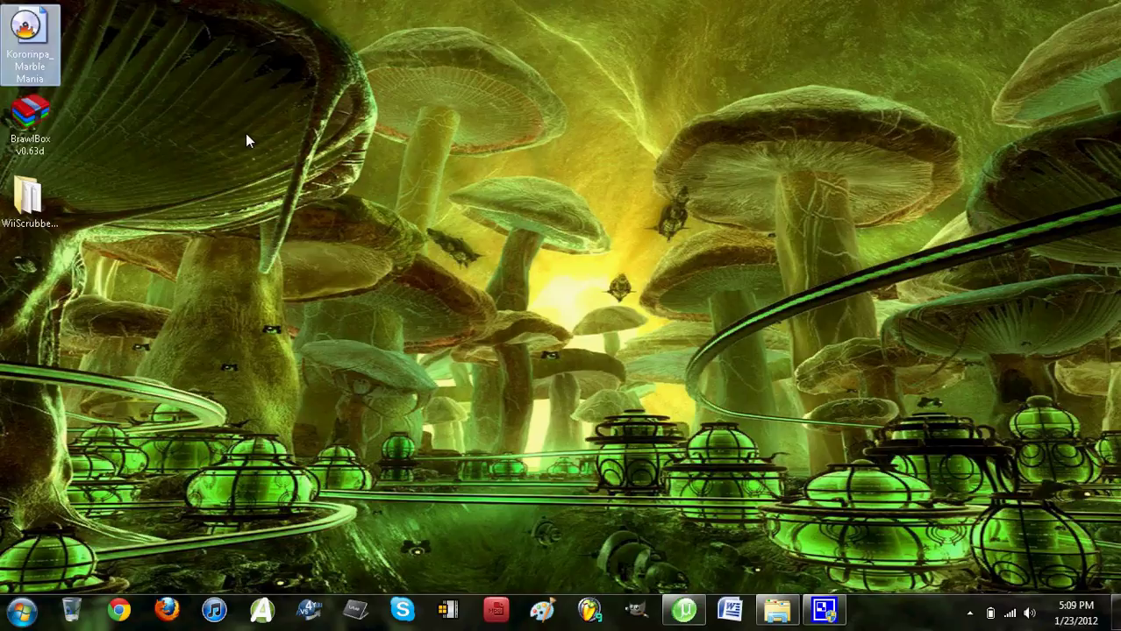
key(Return)
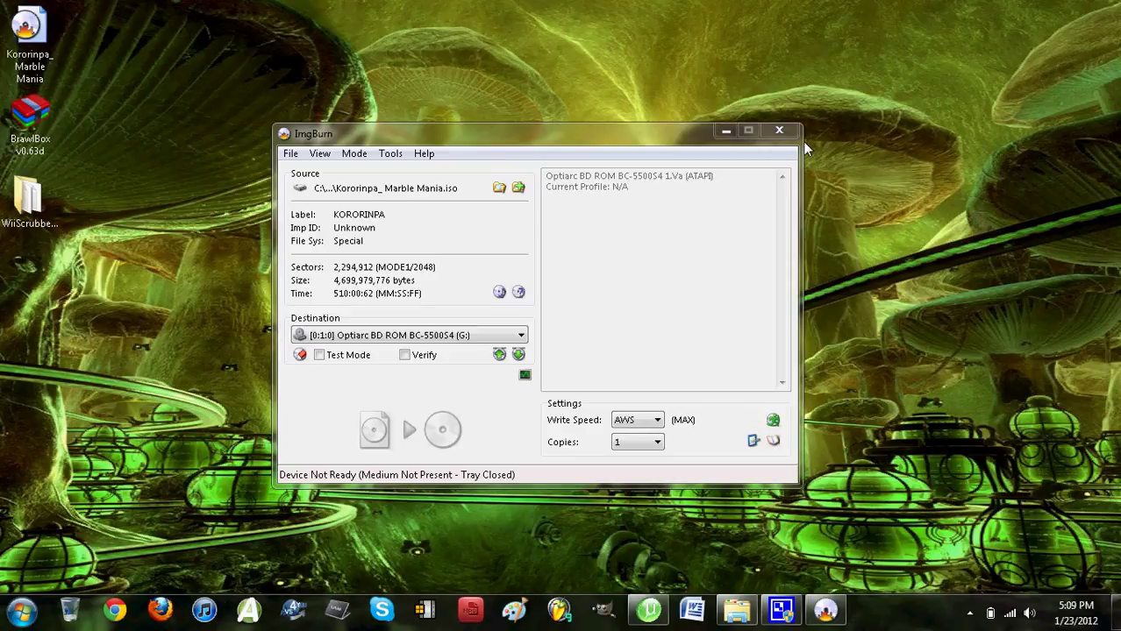
click(778, 130)
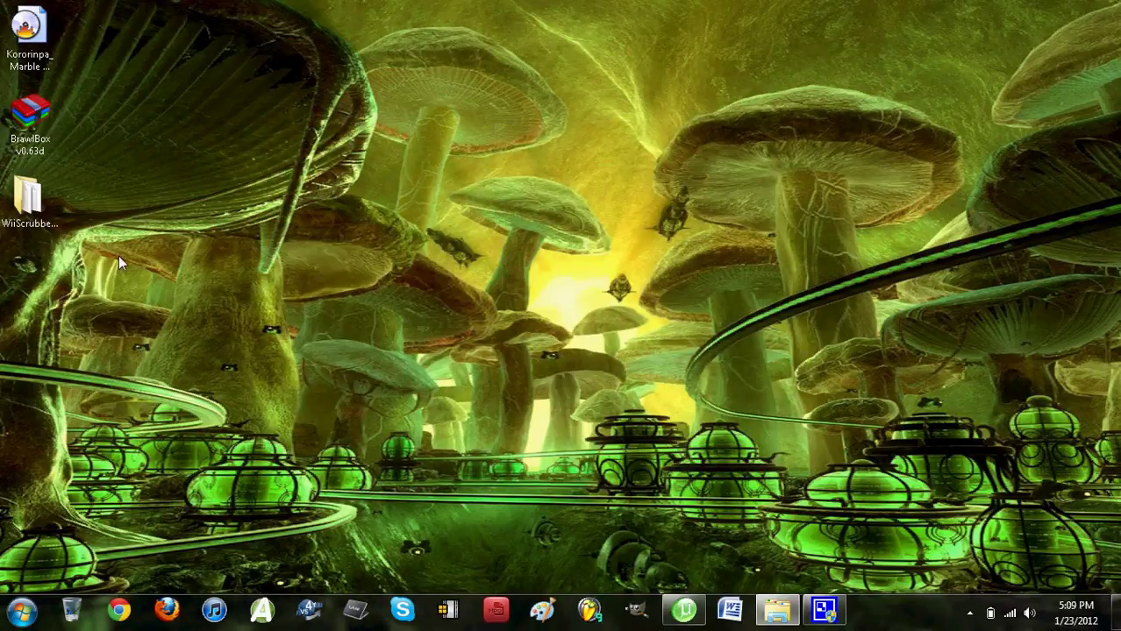
key(Down)
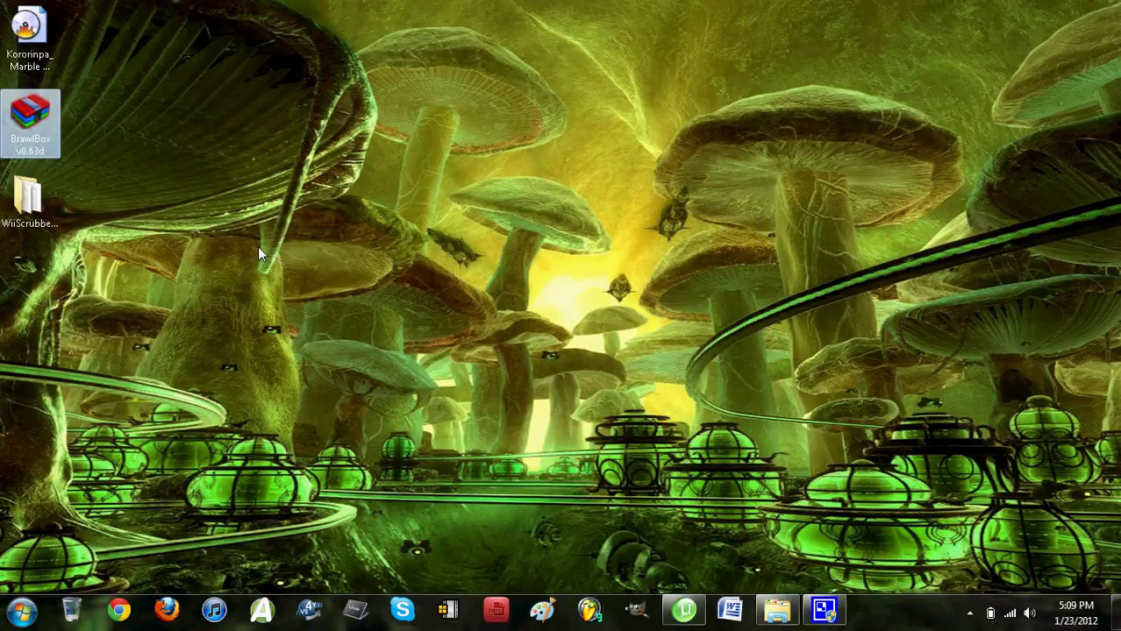
key(Down)
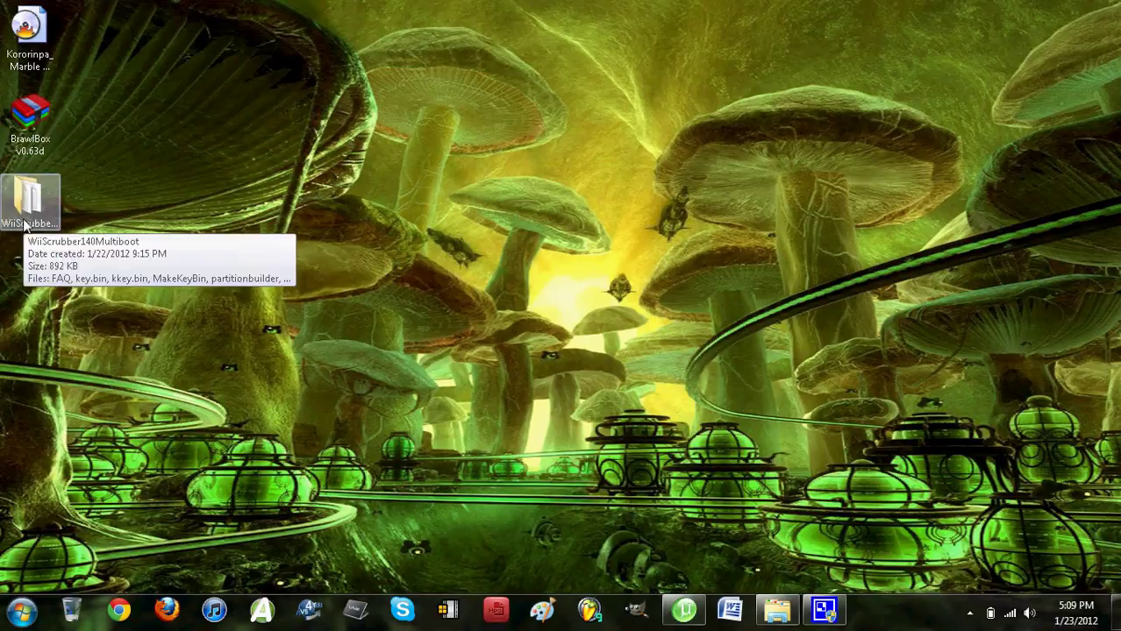
click(234, 241)
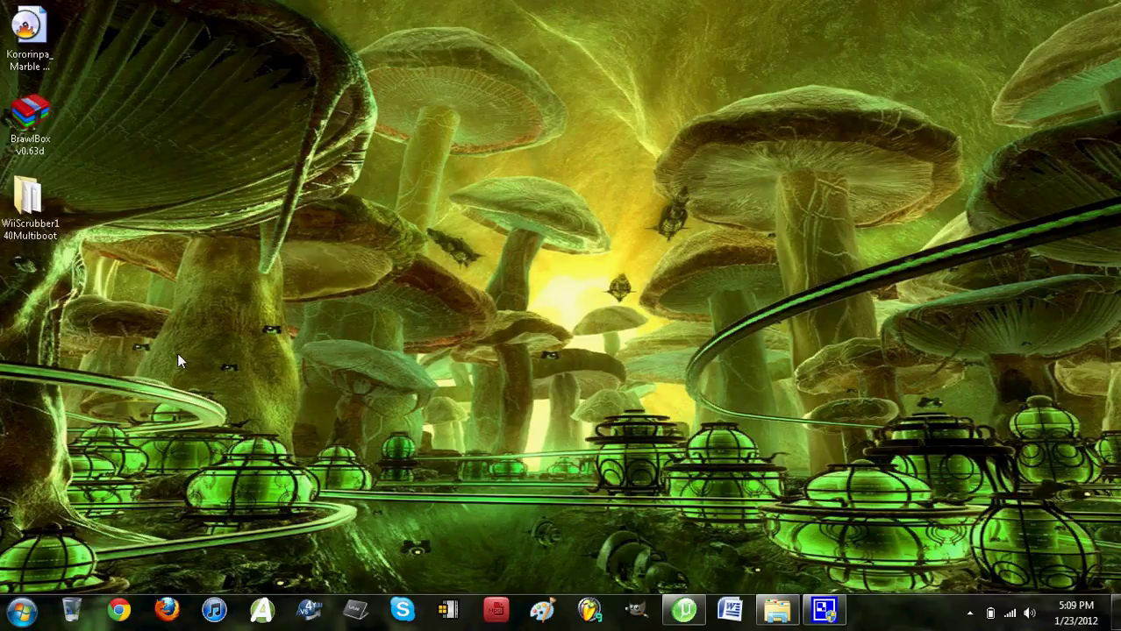
drag(177, 353, 2, 5)
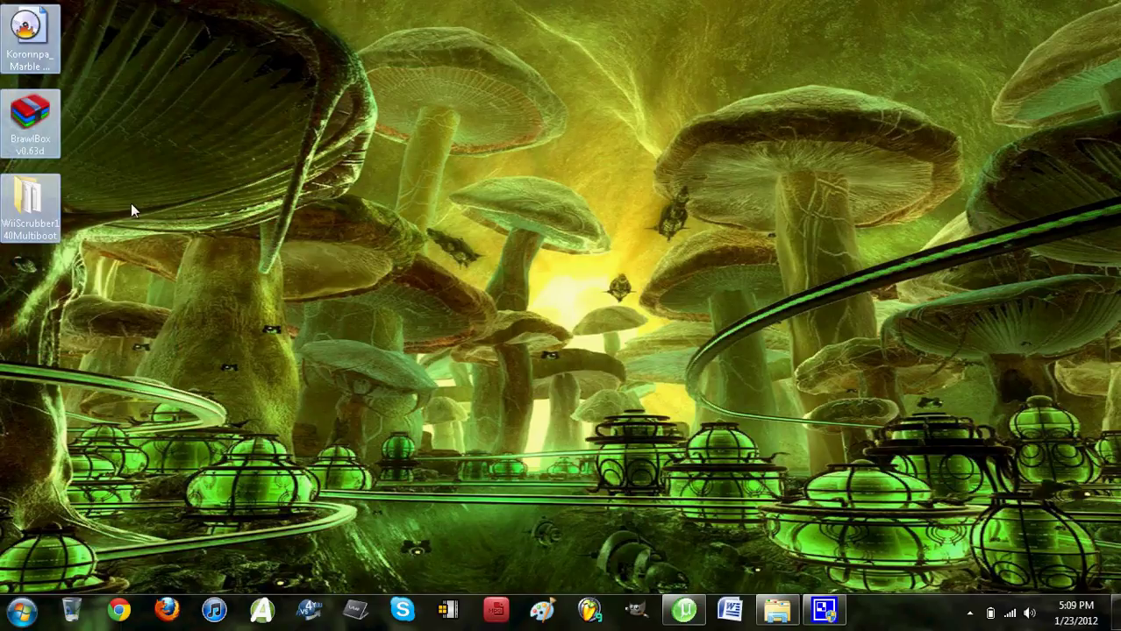
click(171, 294)
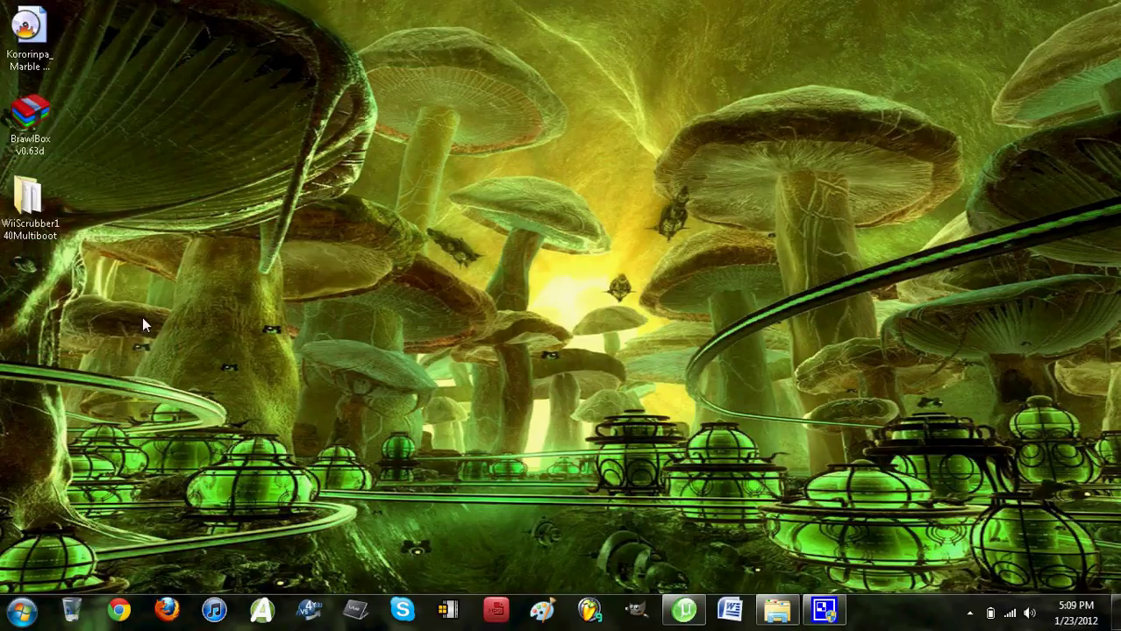
drag(142, 316, 157, 111)
In WiiScrubber140Multiboot, run MakeKeyBin with value 42 to regenerate key.bin and kkey.bin
double_click(20, 201)
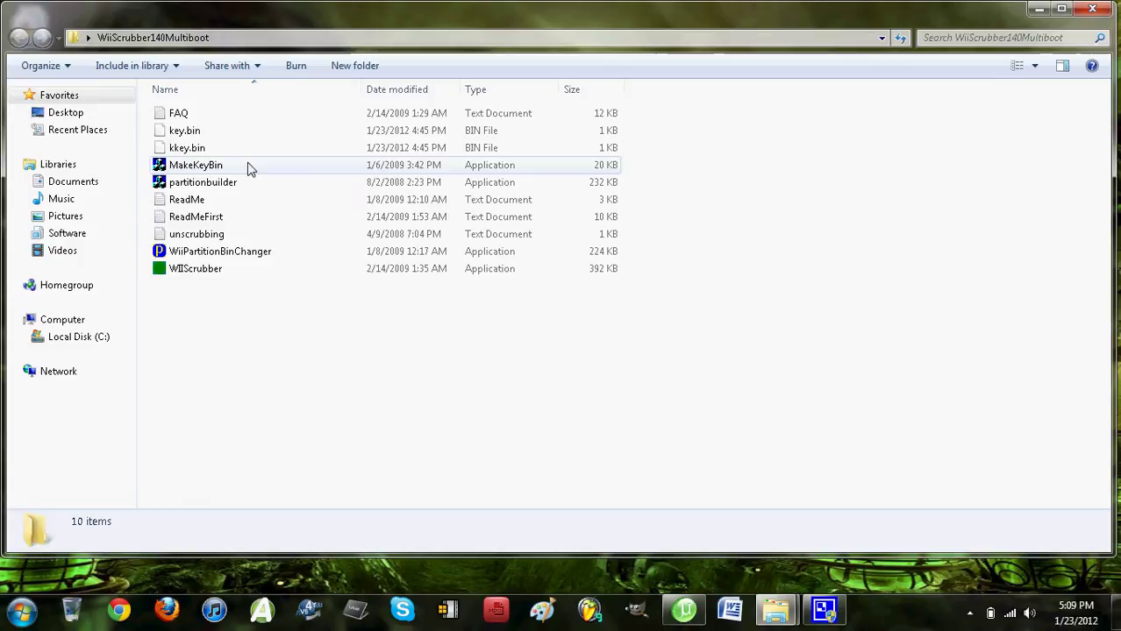
double_click(217, 168)
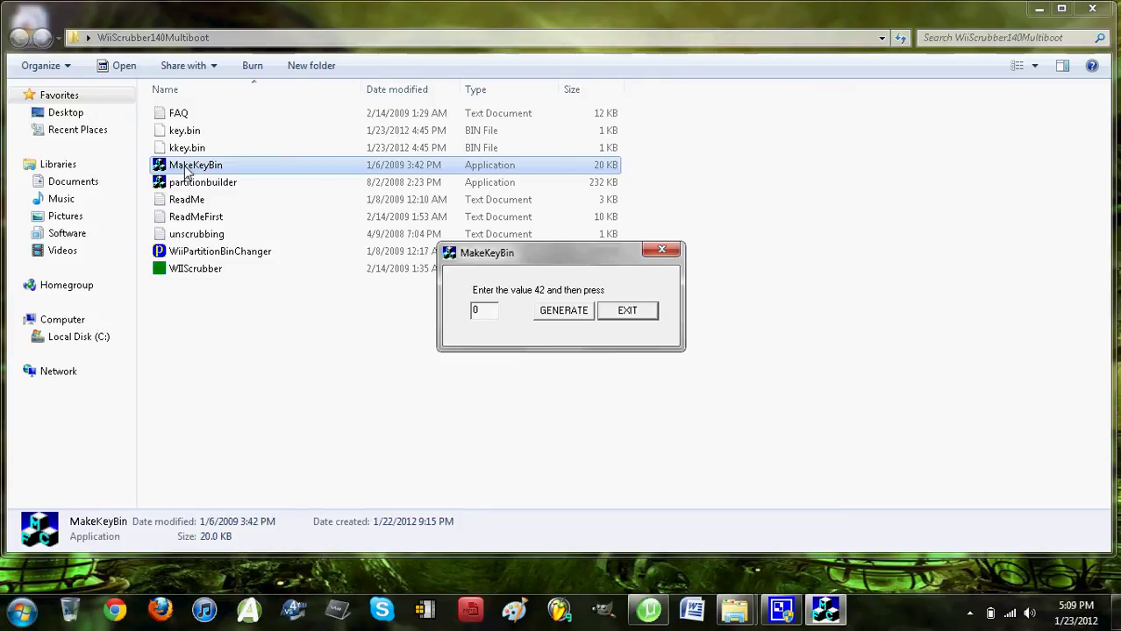
double_click(491, 310)
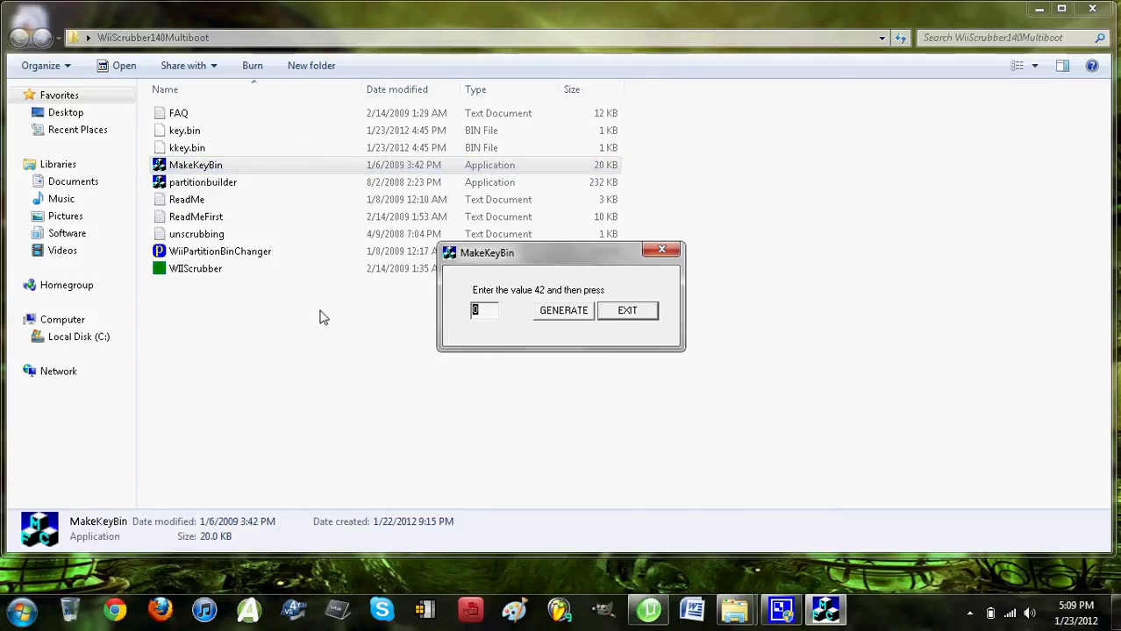
text(42)
click(544, 310)
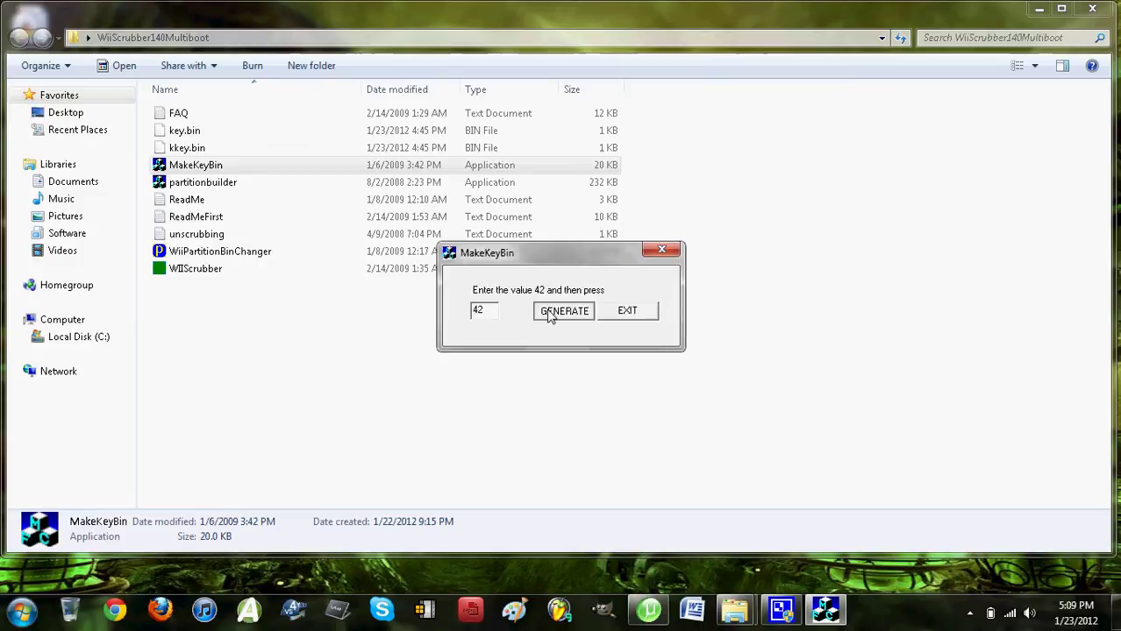
click(639, 340)
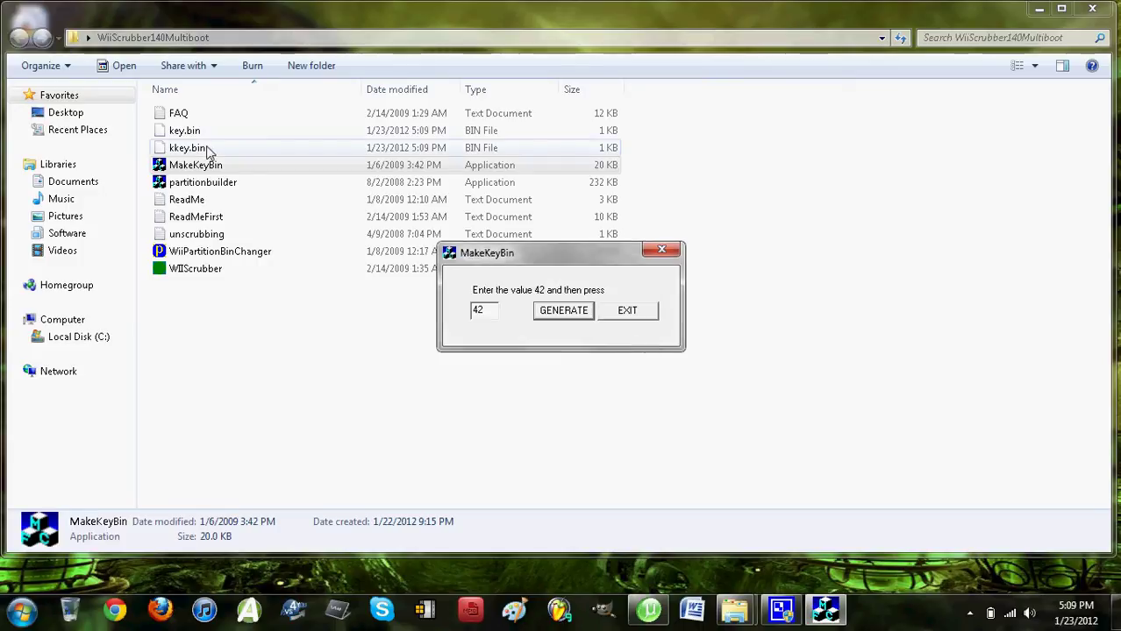
click(627, 311)
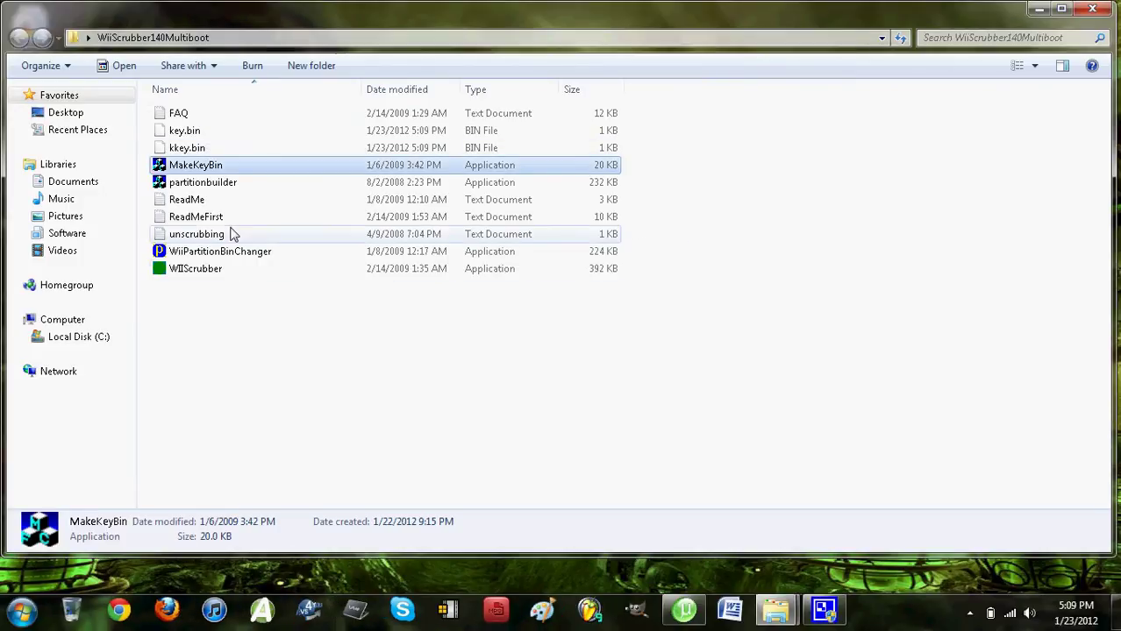
Launch WiiScrubber and choose the Kororinpa_ Marble Mania image from the Desktop in Load ISO
double_click(209, 270)
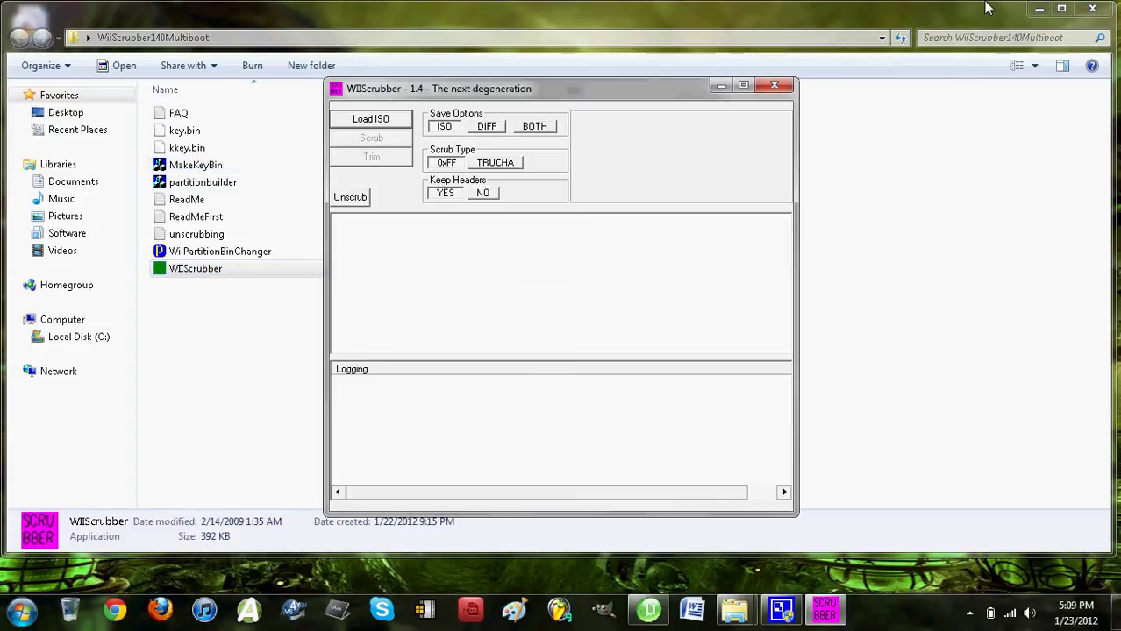
click(1038, 9)
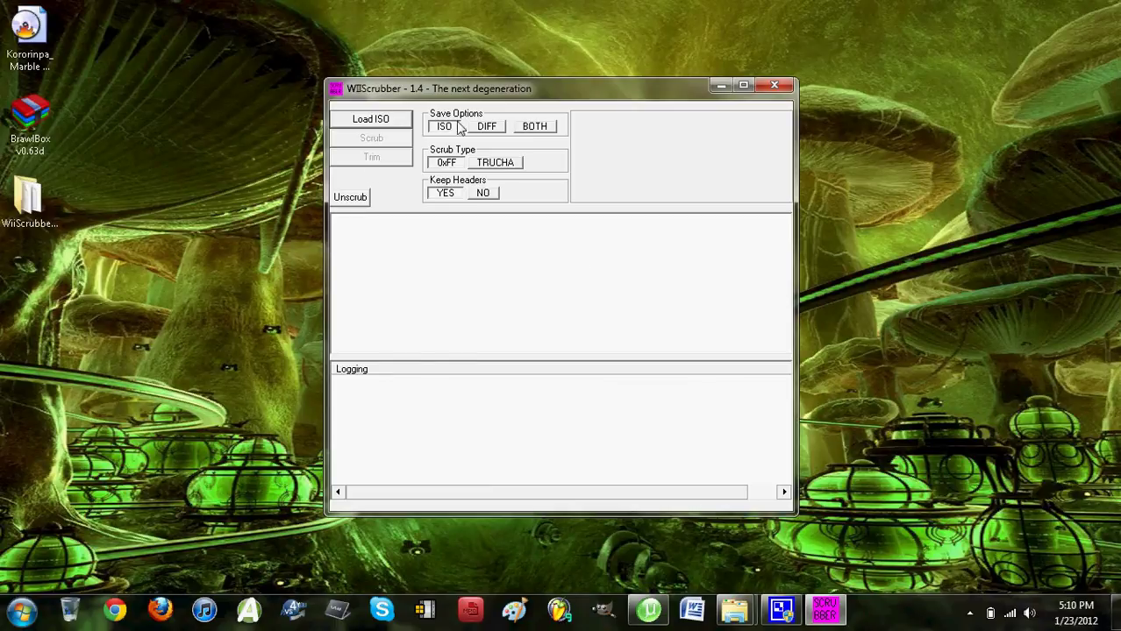
click(381, 122)
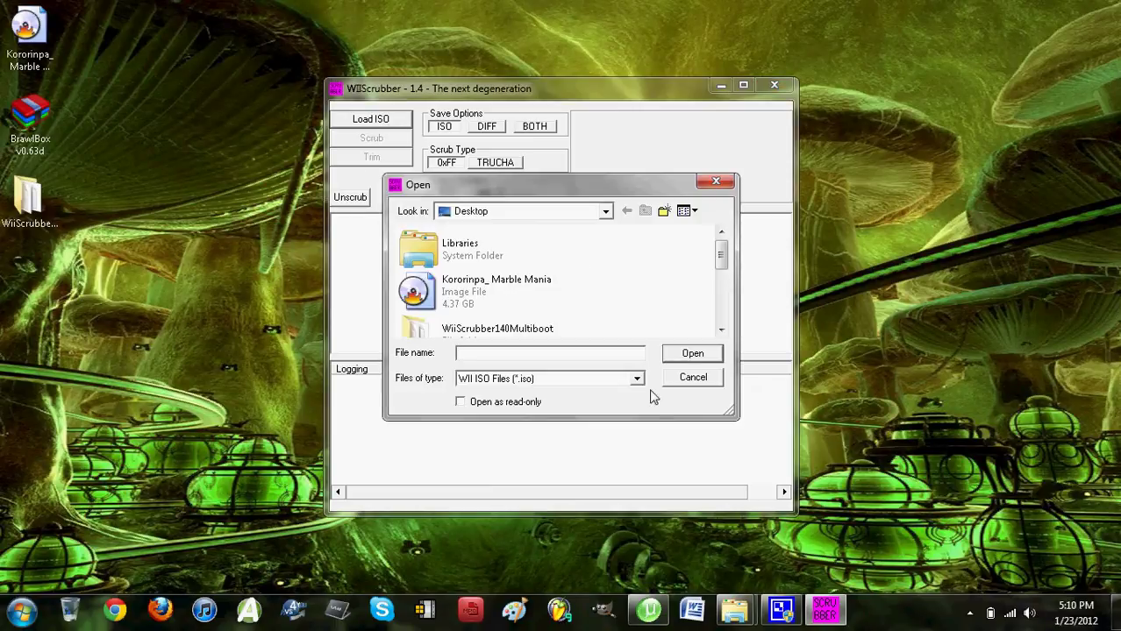
click(603, 216)
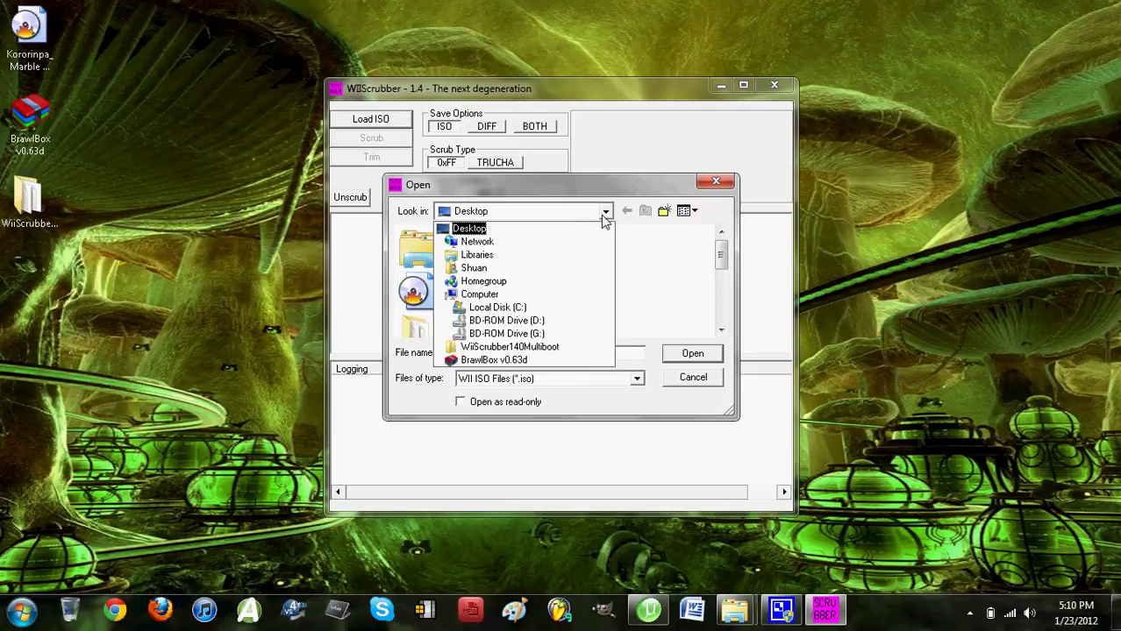
click(503, 230)
click(487, 309)
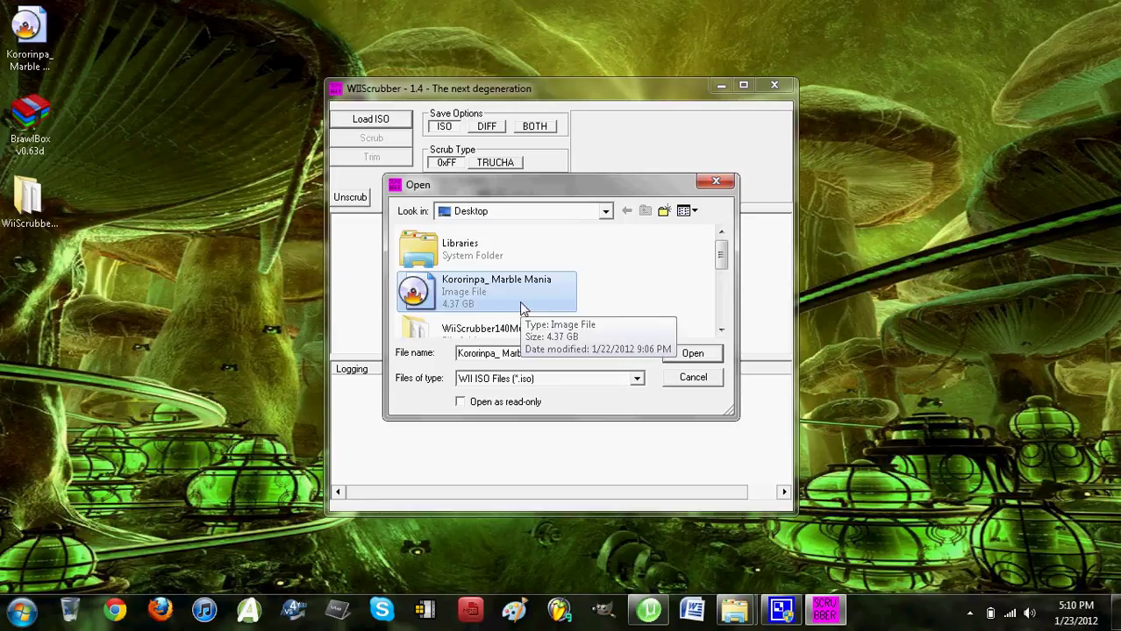
Load the Kororinpa image and expand Partition:0 > sound > stream in the file tree
double_click(473, 300)
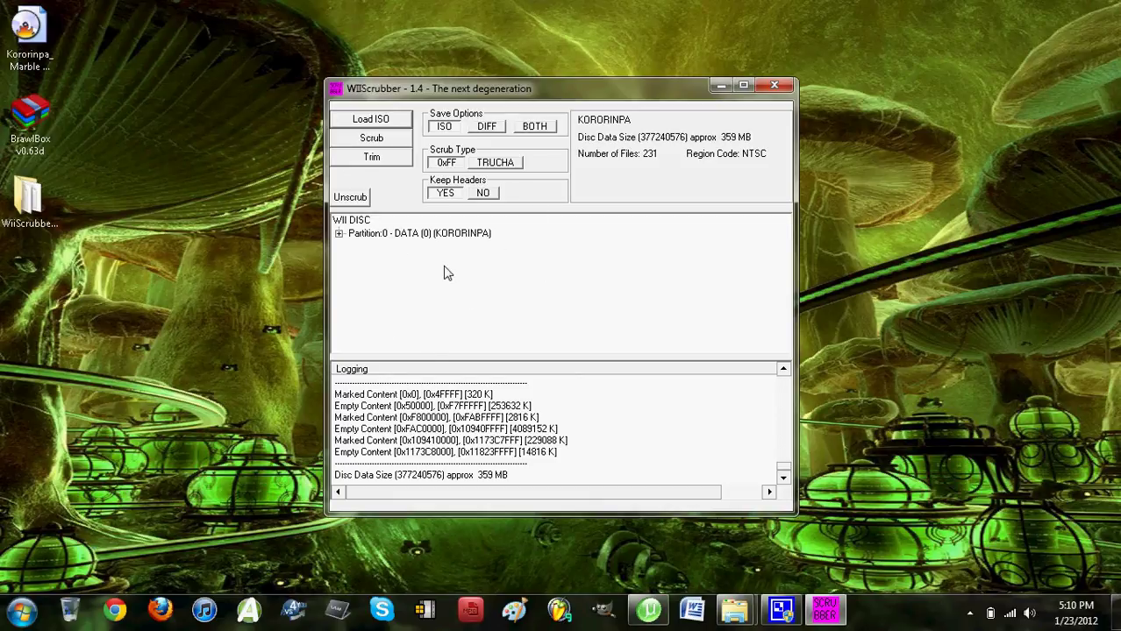
drag(784, 469, 786, 461)
click(377, 408)
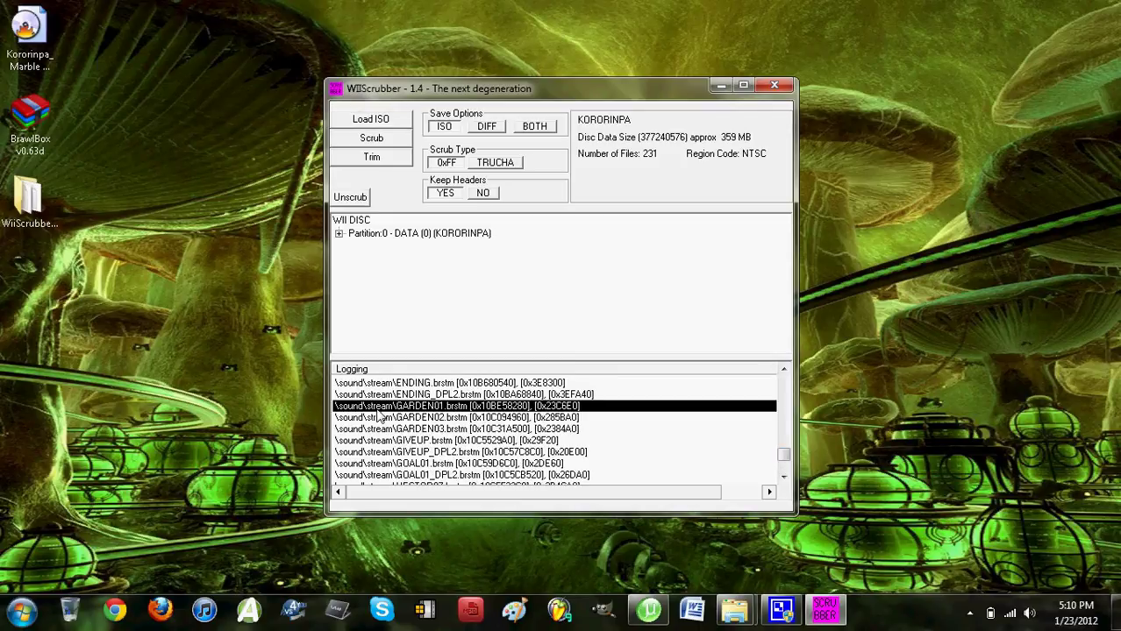
click(488, 303)
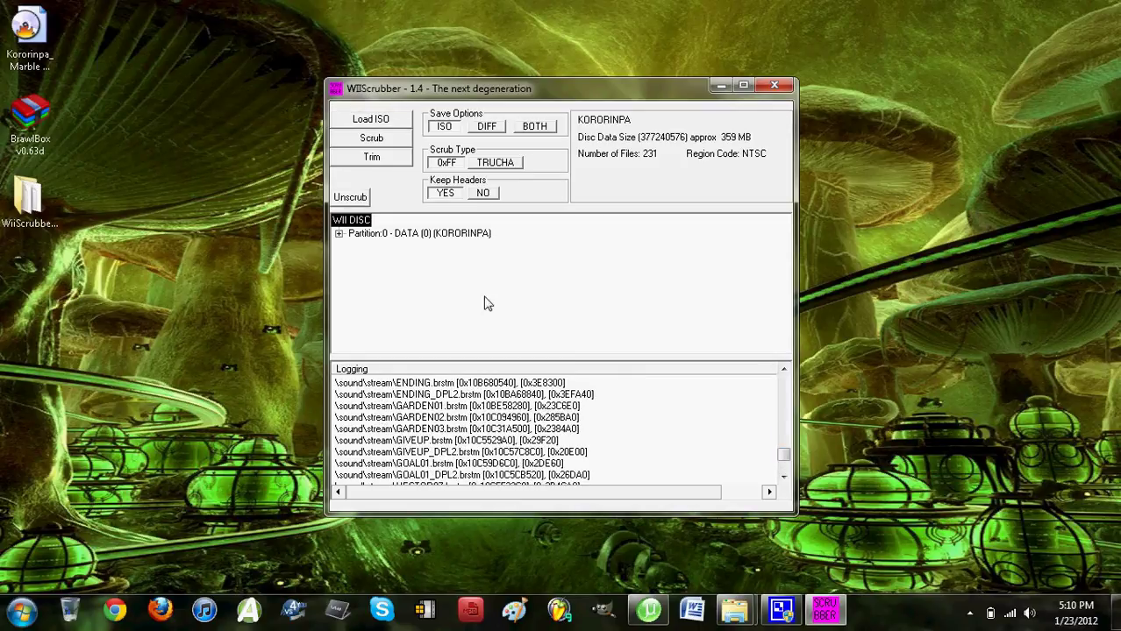
click(338, 234)
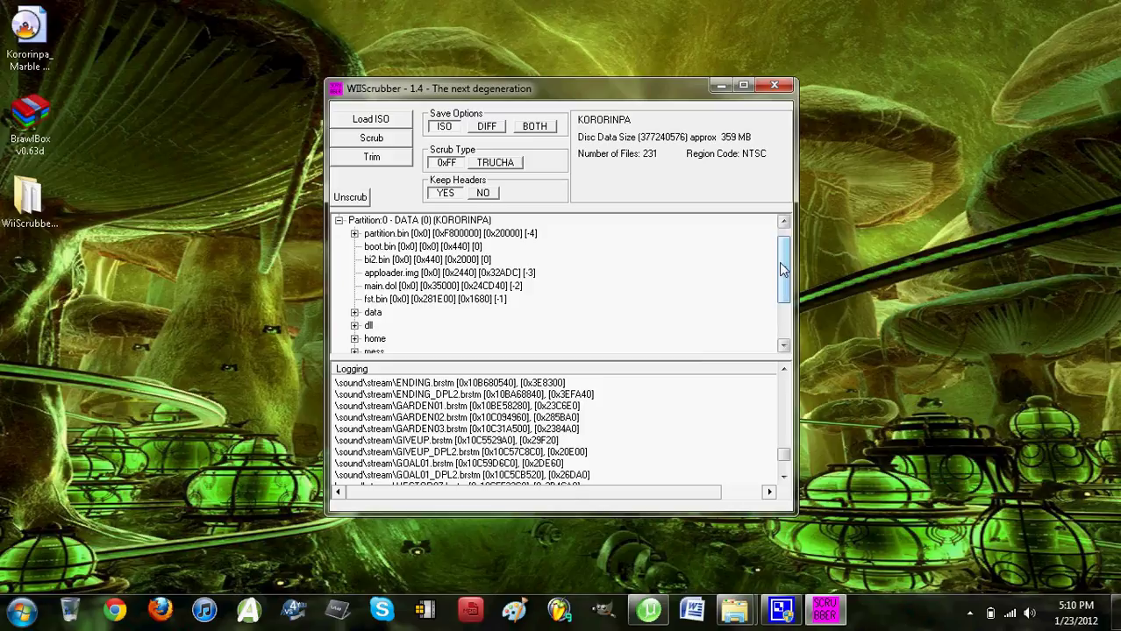
drag(784, 270, 784, 305)
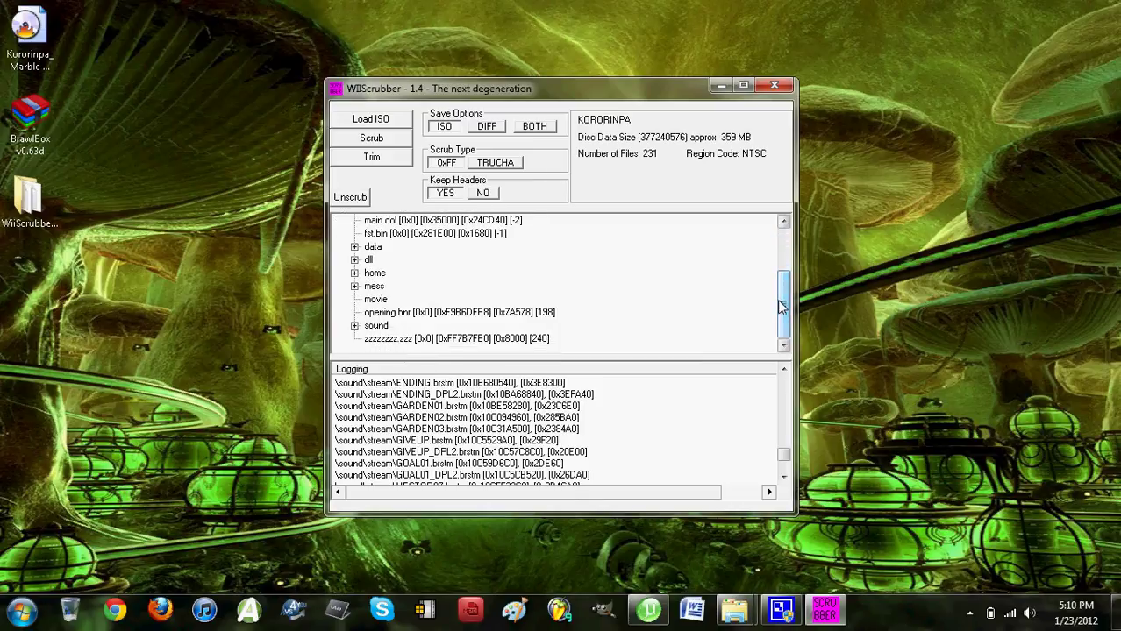
click(354, 325)
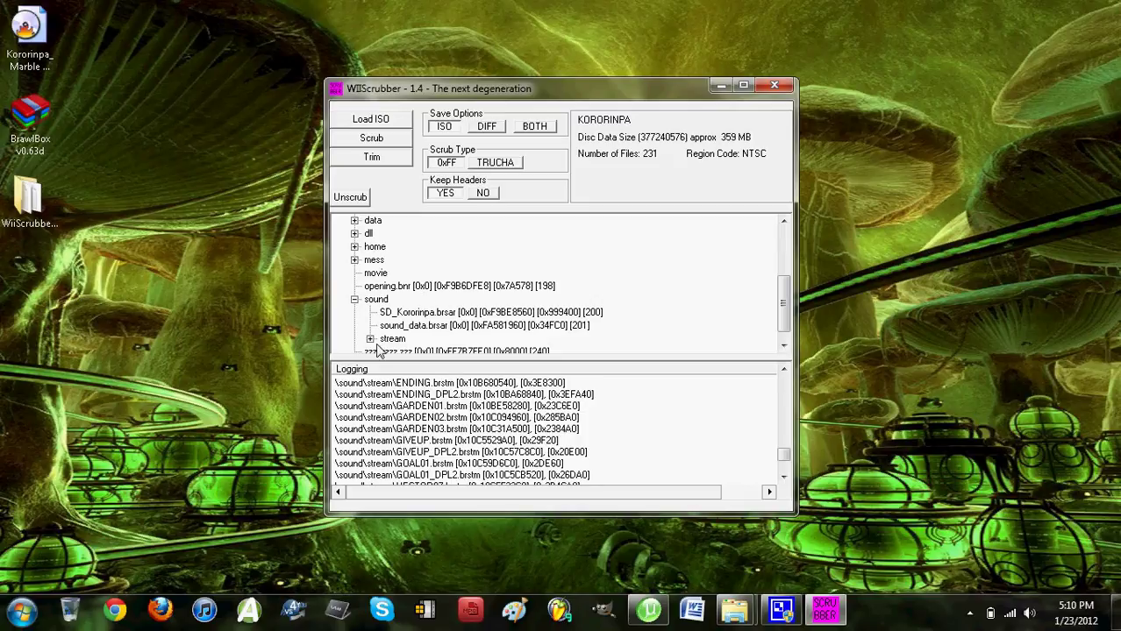
click(370, 339)
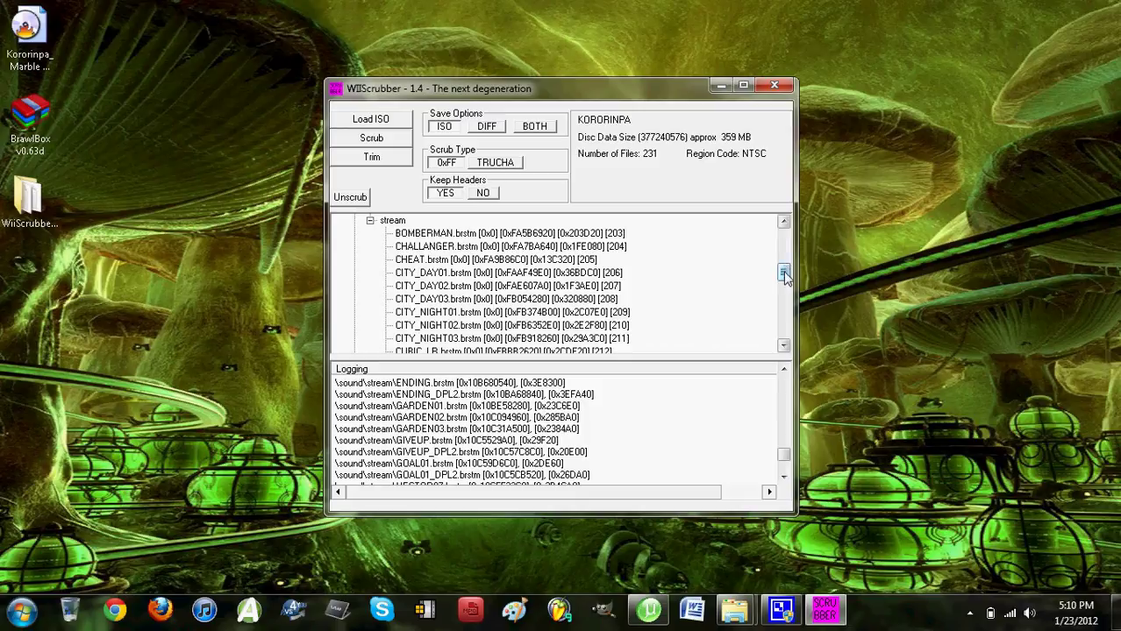
Browse the stream tracks and select GARDEN03.brstm
drag(785, 277, 785, 326)
click(436, 331)
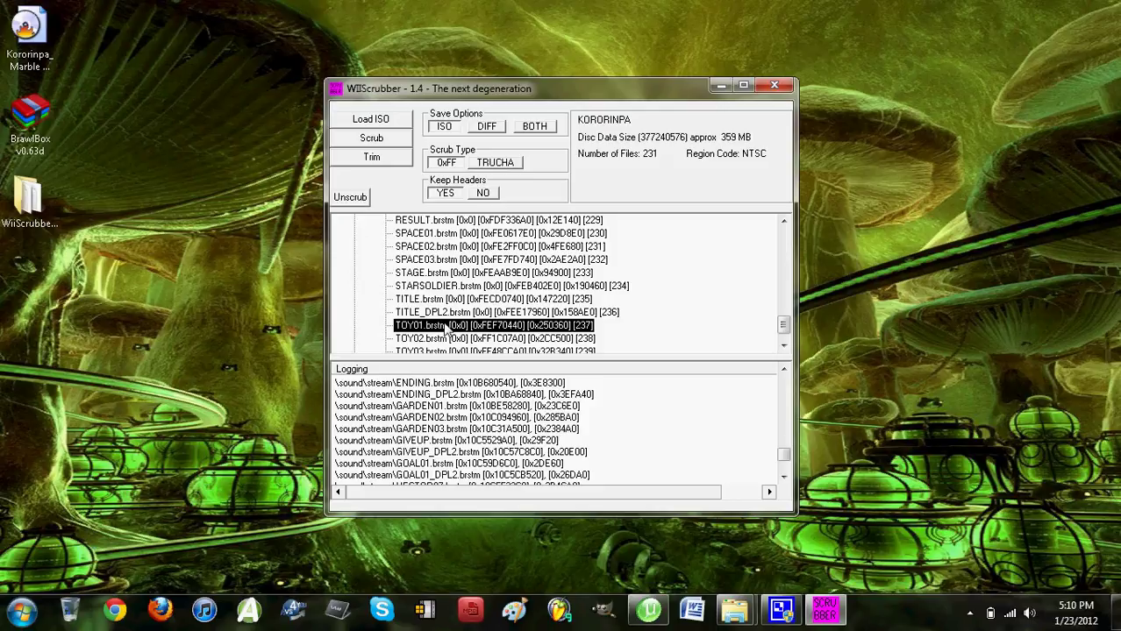
drag(784, 328, 784, 295)
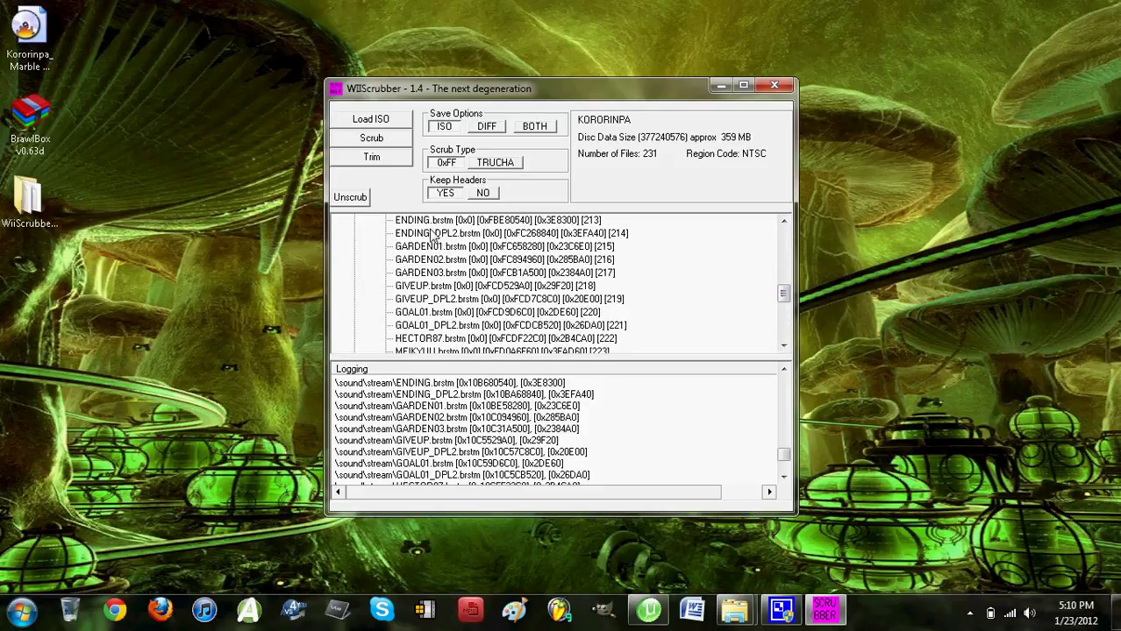
click(434, 260)
click(438, 249)
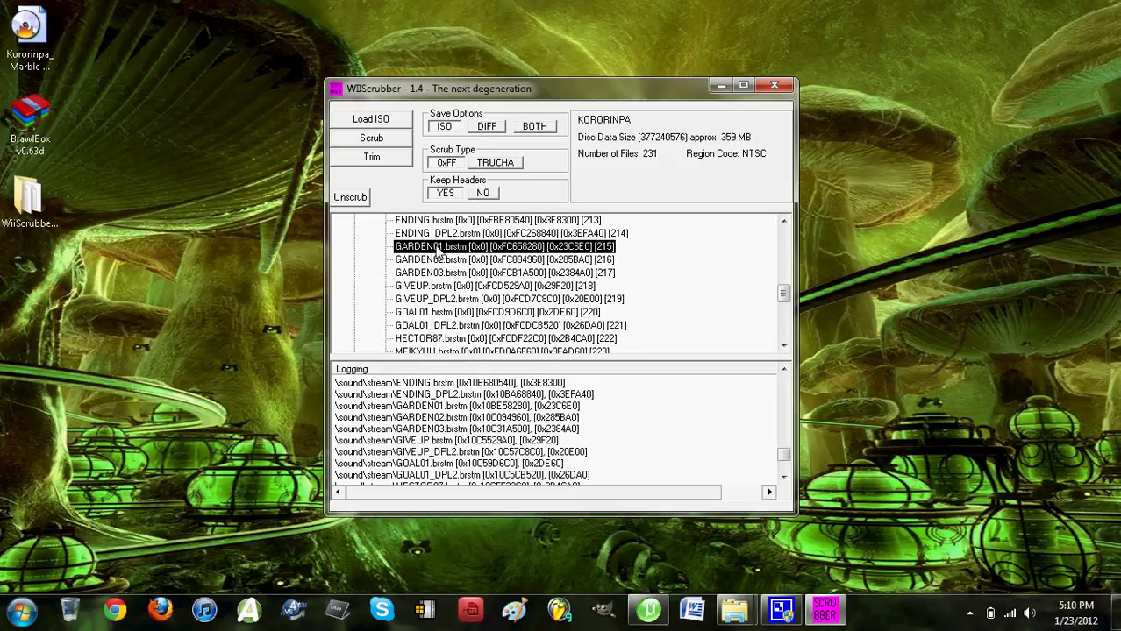
click(454, 289)
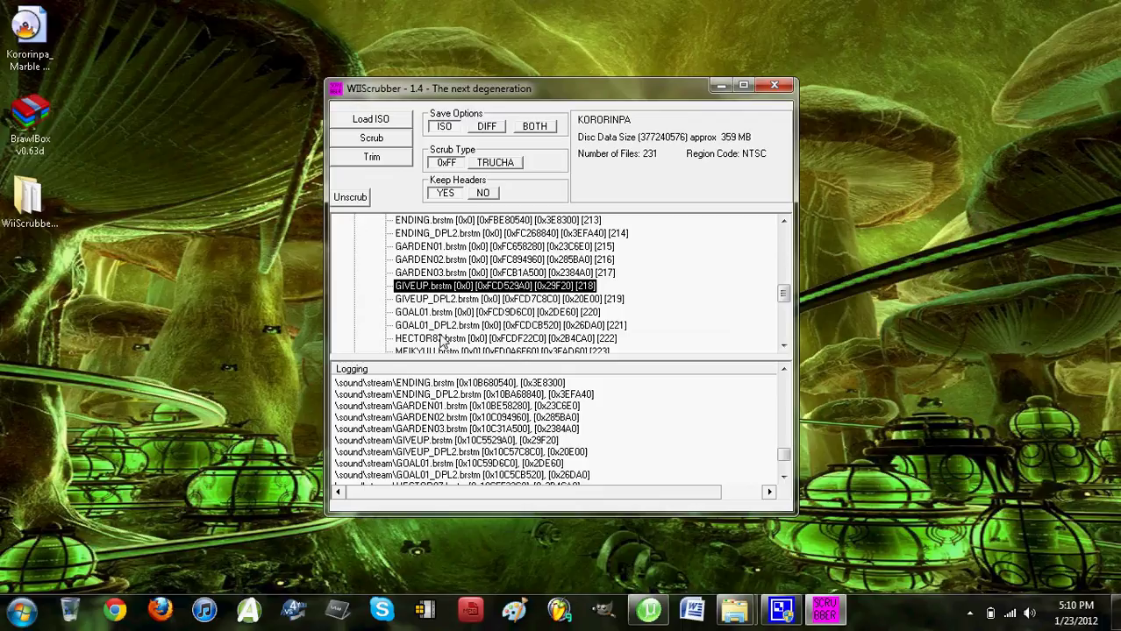
click(439, 274)
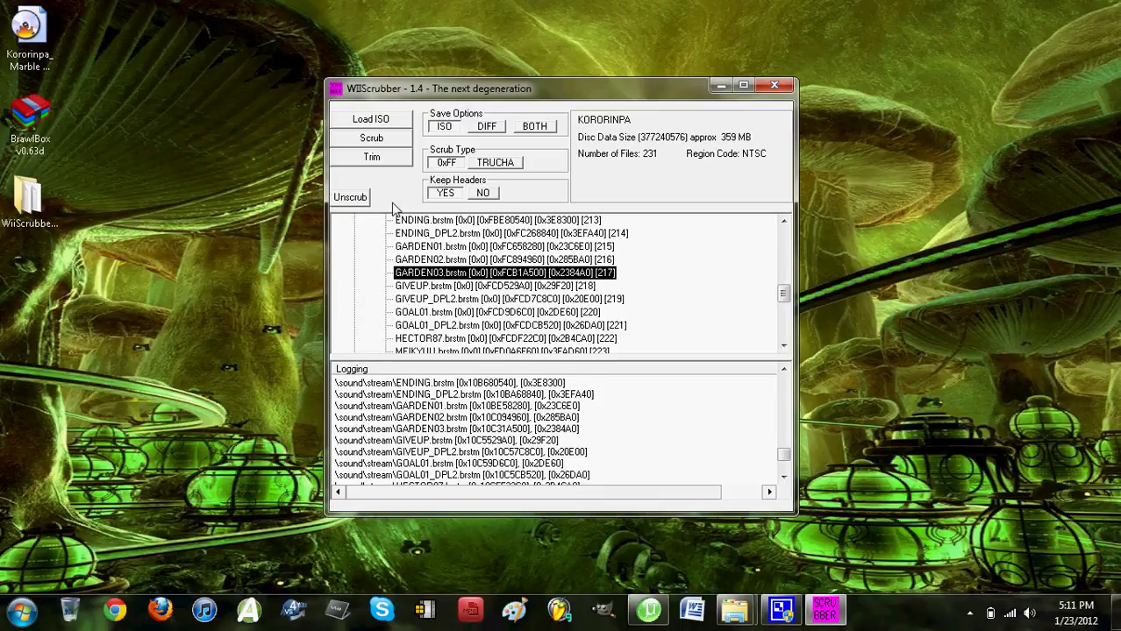
Extract GARDEN03.brstm to the Desktop and start quitting WiiScrubber
right_click(445, 277)
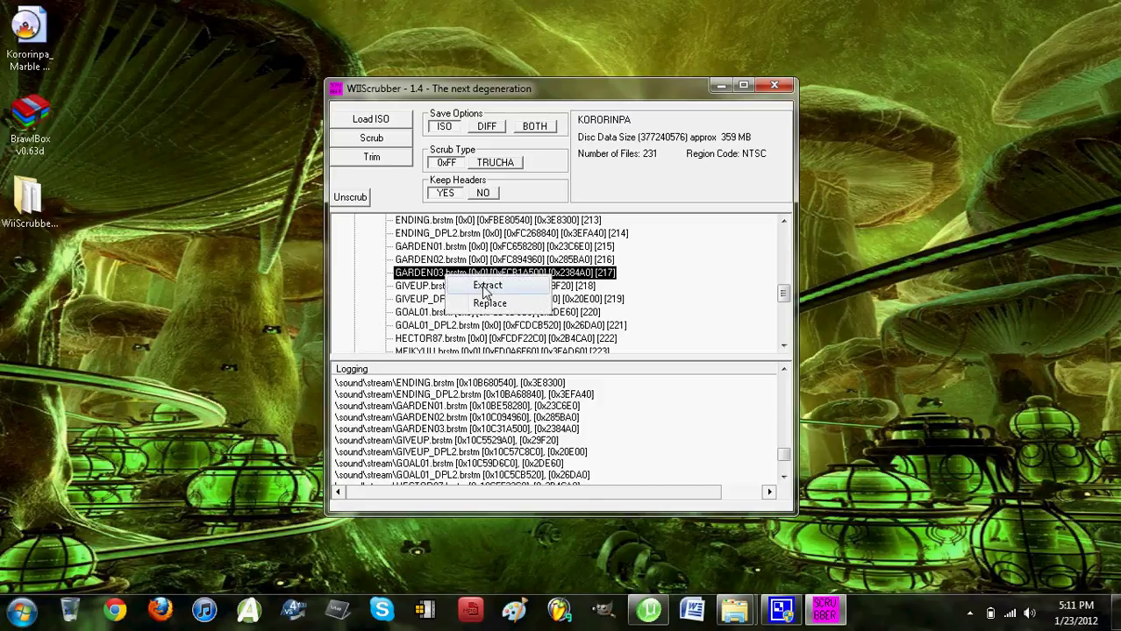
click(485, 288)
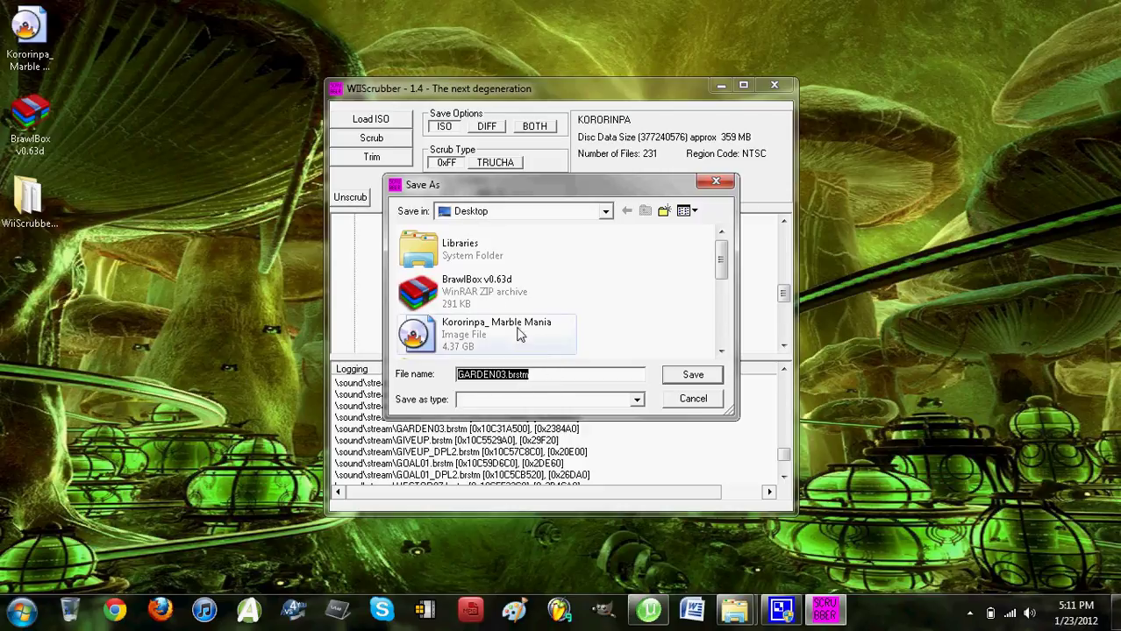
click(692, 375)
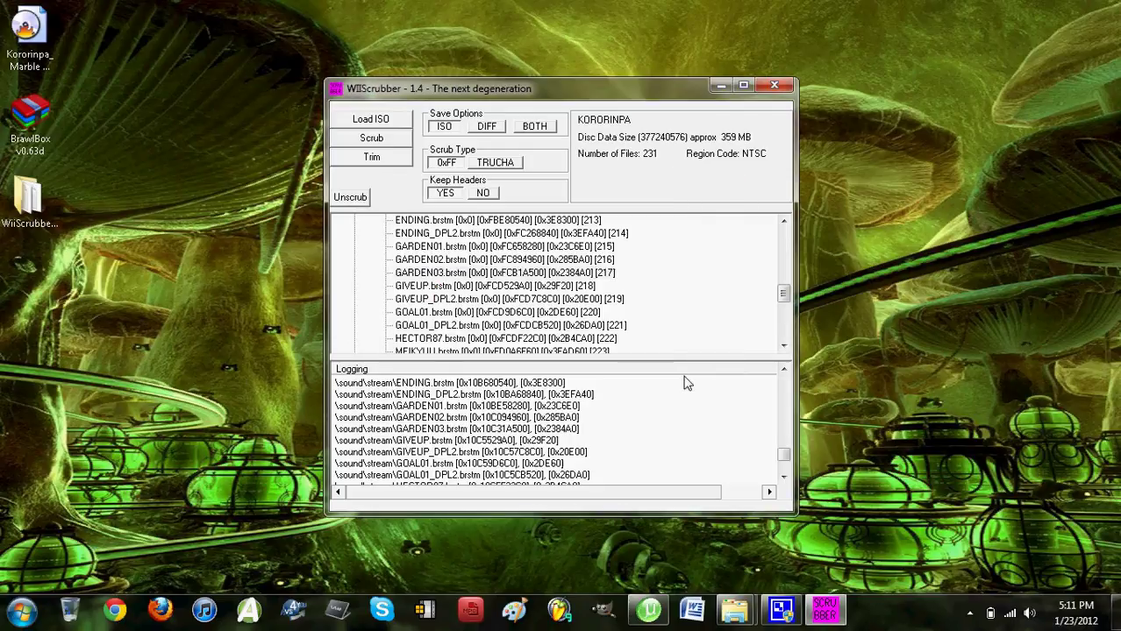
click(19, 279)
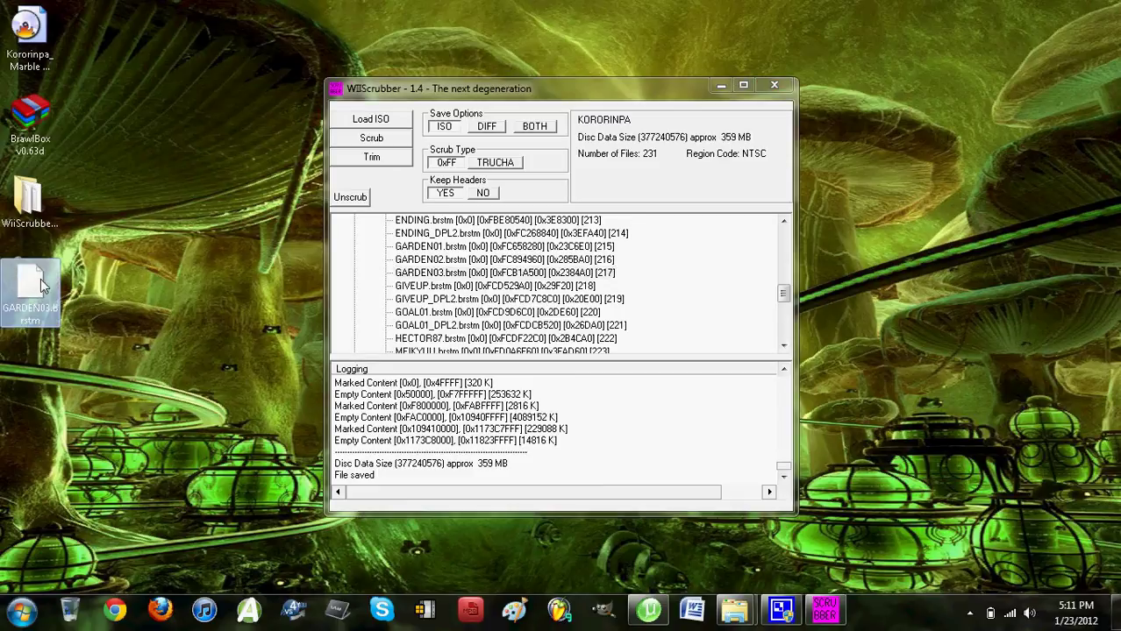
click(784, 88)
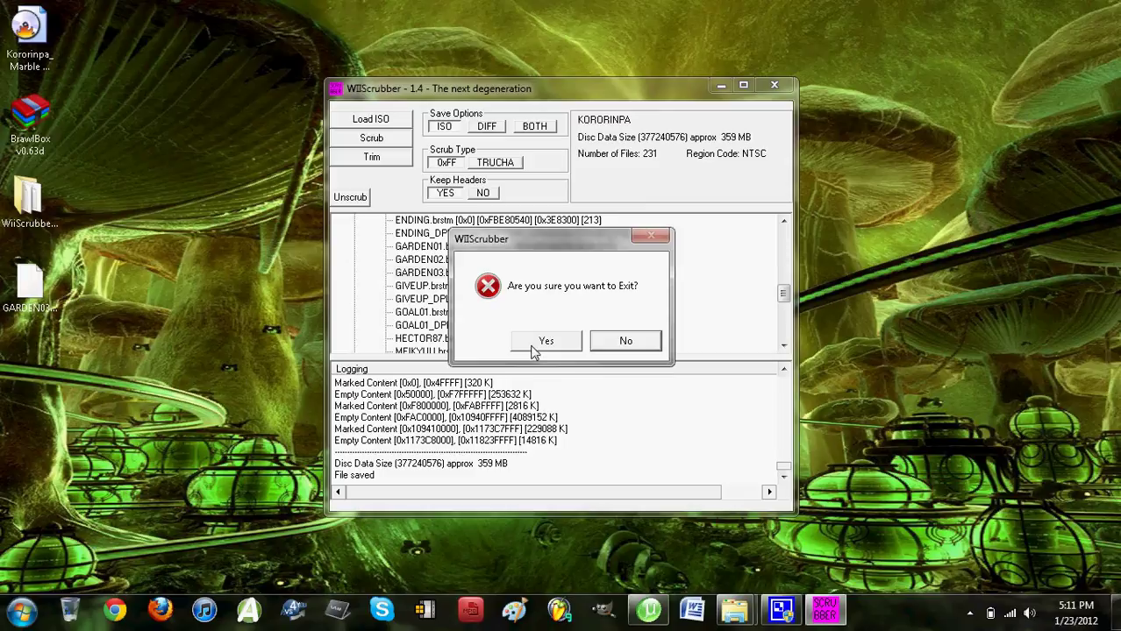
Confirm exiting WiiScrubber and move the BrawlBox v0.63d archive next to the Kororinpa image
click(532, 346)
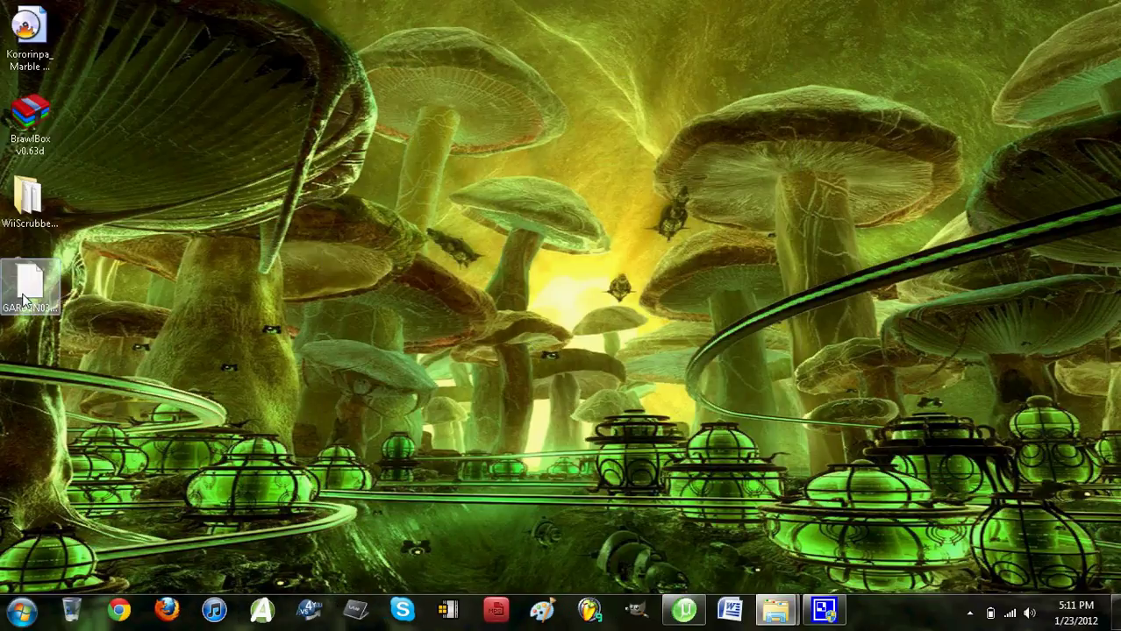
drag(143, 393, 29, 314)
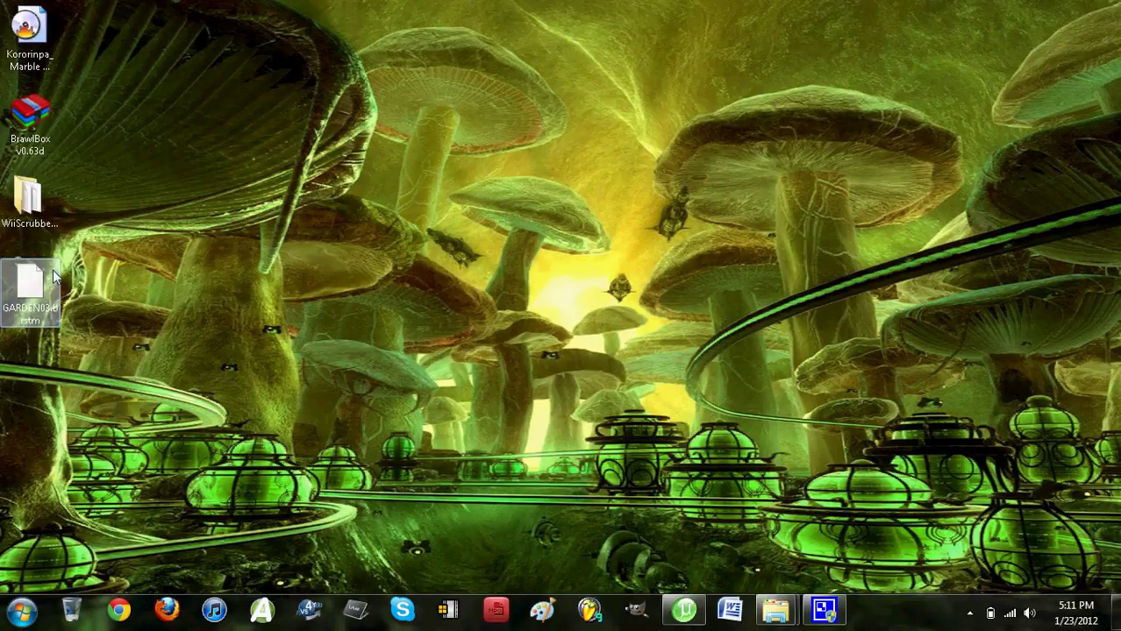
click(255, 338)
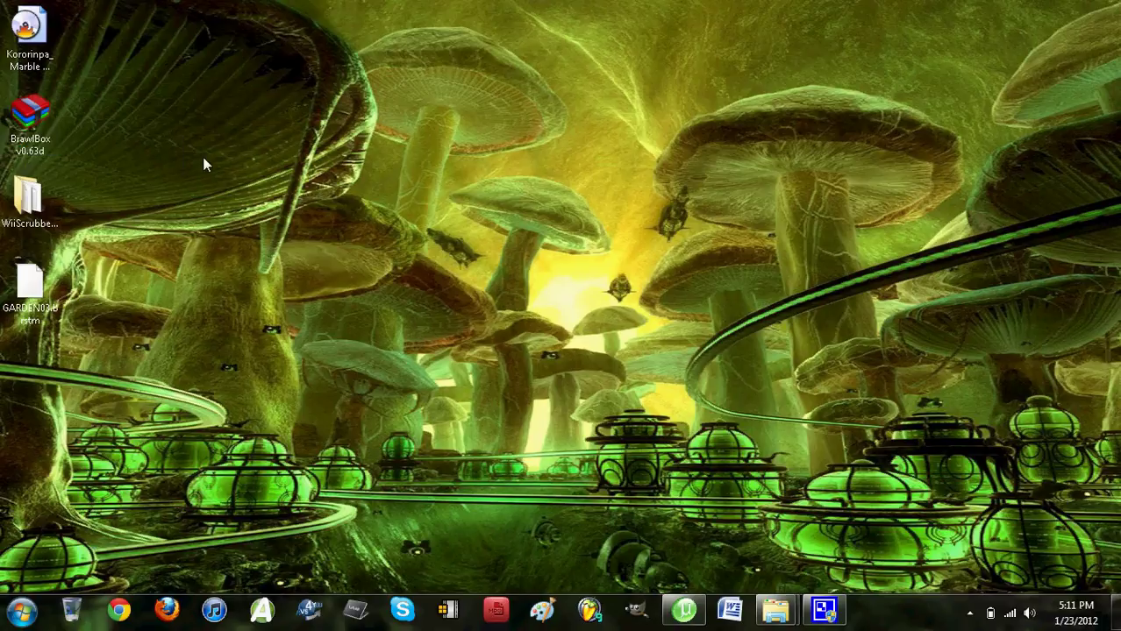
drag(31, 118, 93, 34)
click(253, 105)
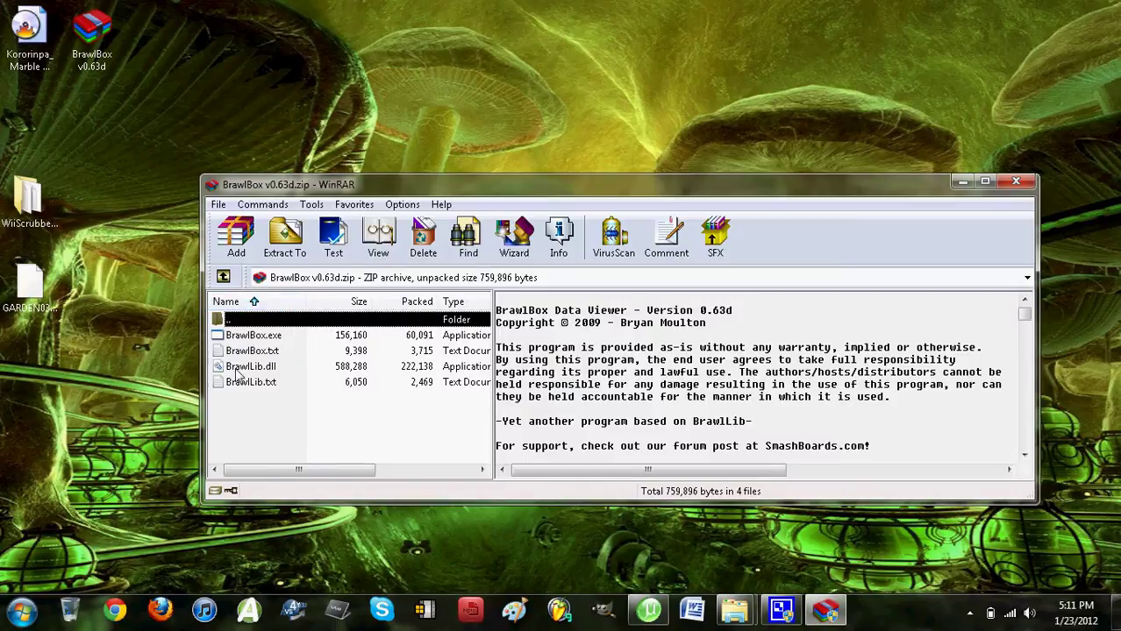
Copy BrawlBox.exe, BrawlBox.txt, BrawlLib.dll and BrawlLib.txt from the archive onto the desktop
click(88, 33)
click(271, 367)
click(276, 337)
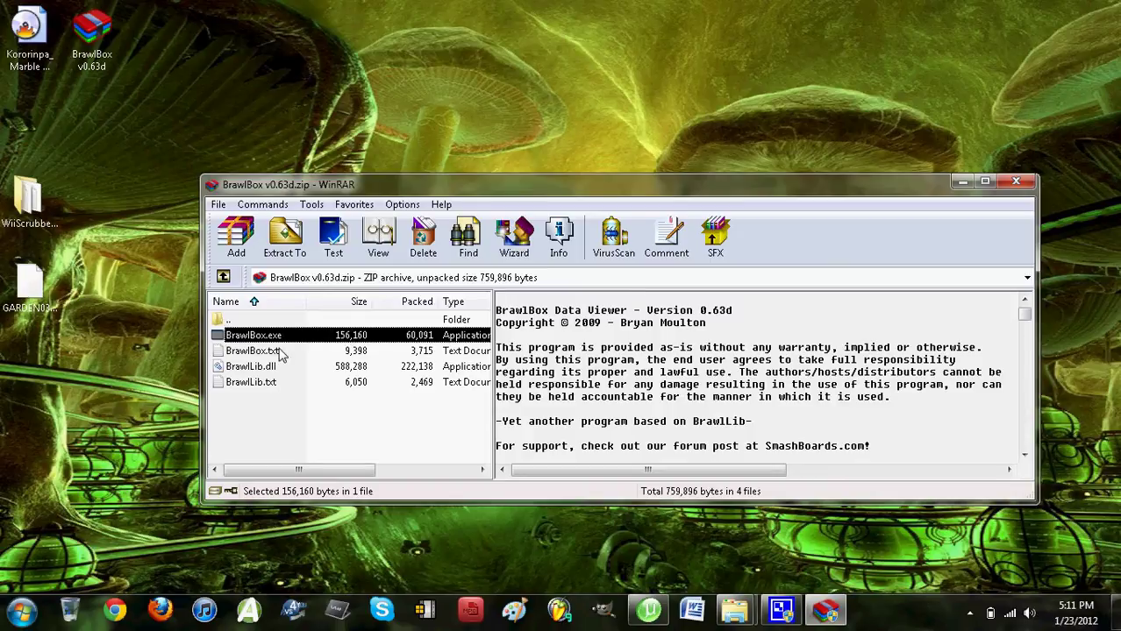
click(291, 425)
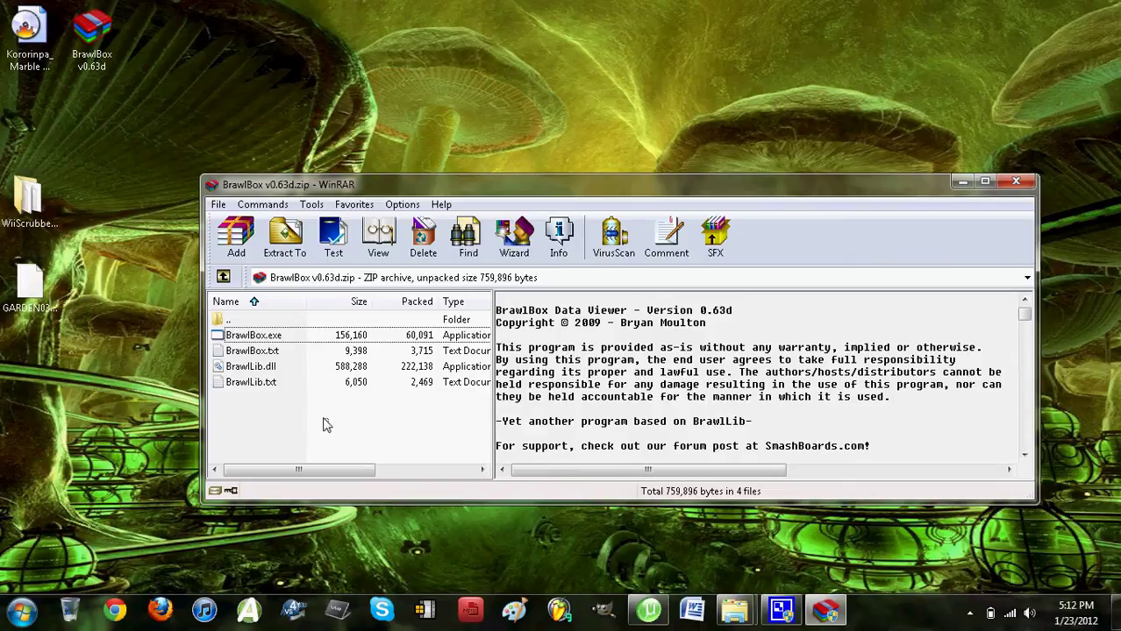
drag(323, 425, 277, 329)
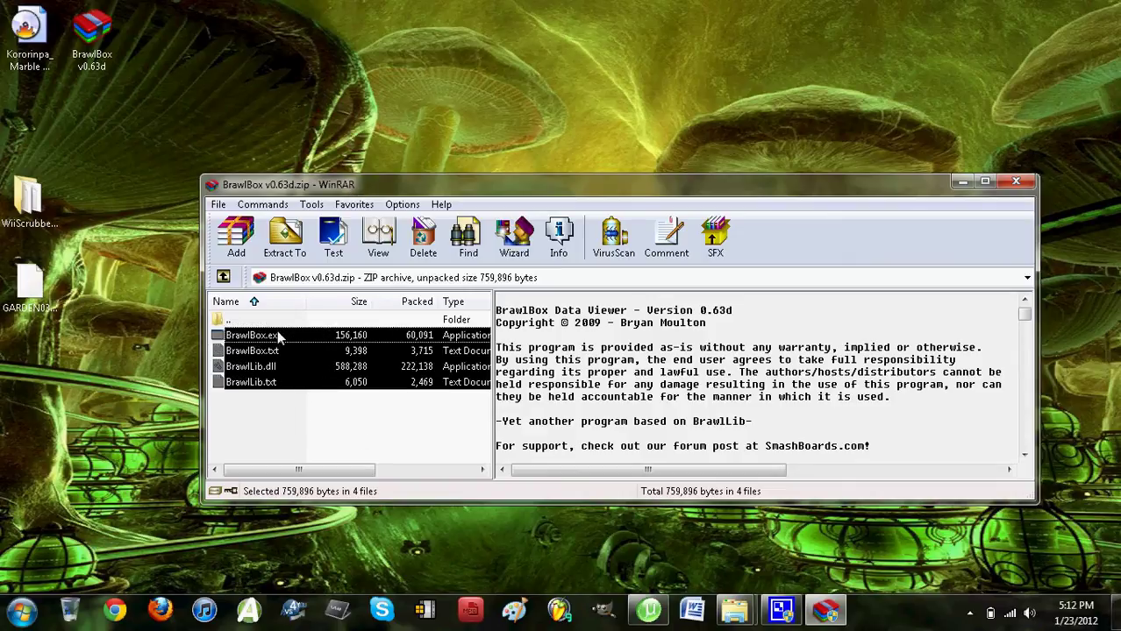
drag(234, 158, 154, 27)
Close WinRAR and delete the two BrawlBox text files from the desktop
click(1016, 181)
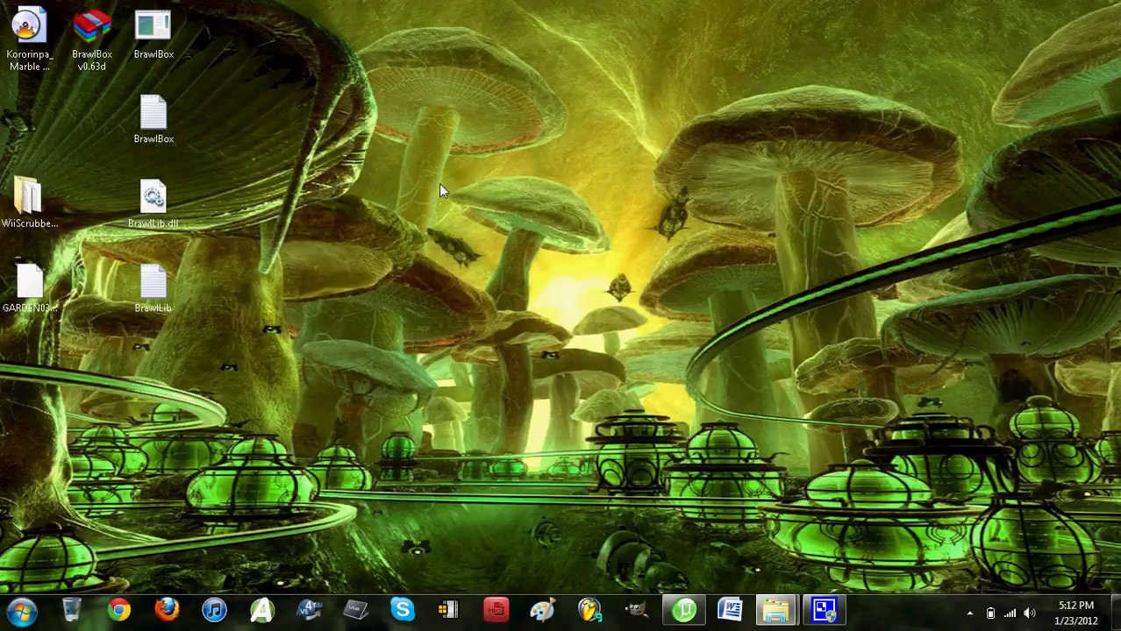
drag(154, 285, 235, 115)
drag(308, 139, 148, 111)
right_click(148, 111)
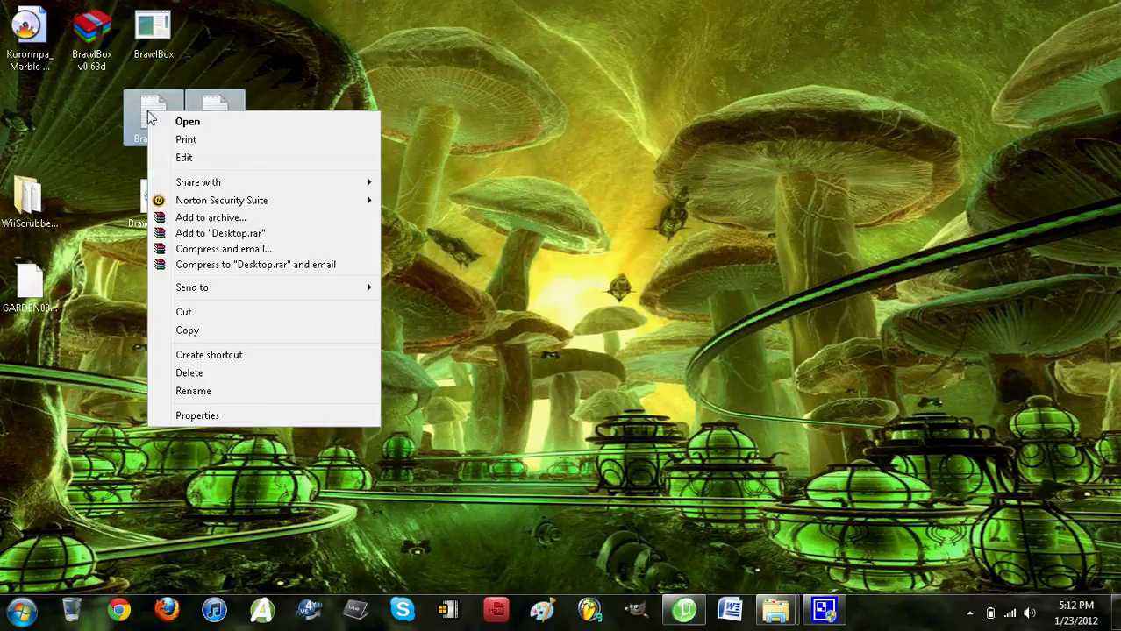
click(180, 375)
key(Return)
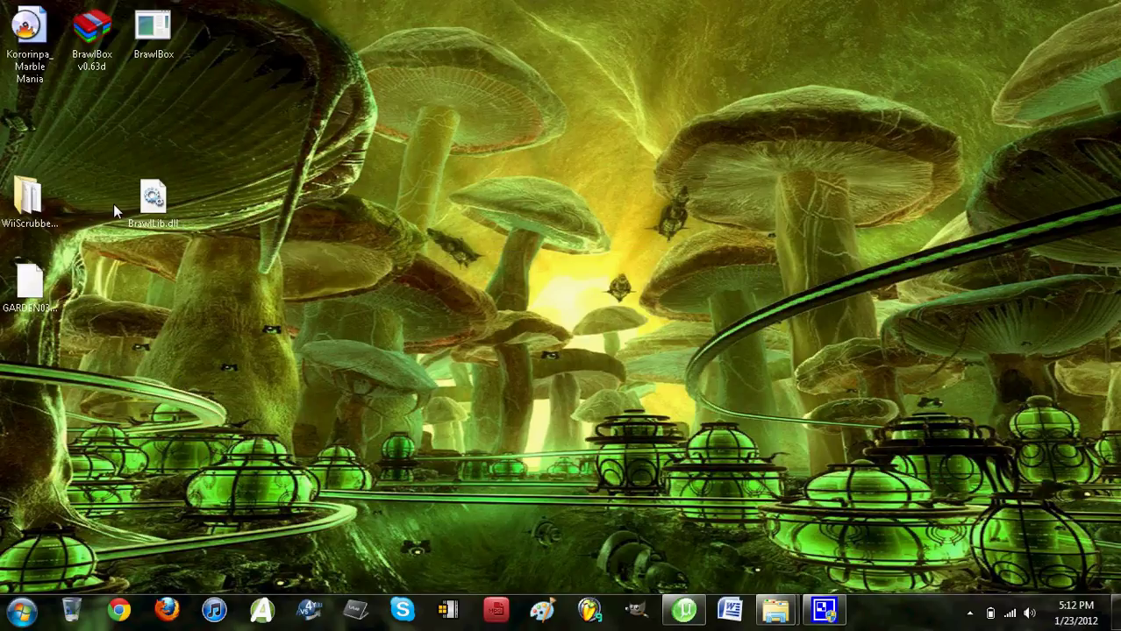
Line up BrawlBox.exe and BrawlLib.dll beside the BrawlBox v0.63d archive along the top
drag(151, 194, 218, 27)
drag(251, 101, 167, 40)
drag(211, 35, 303, 49)
click(458, 165)
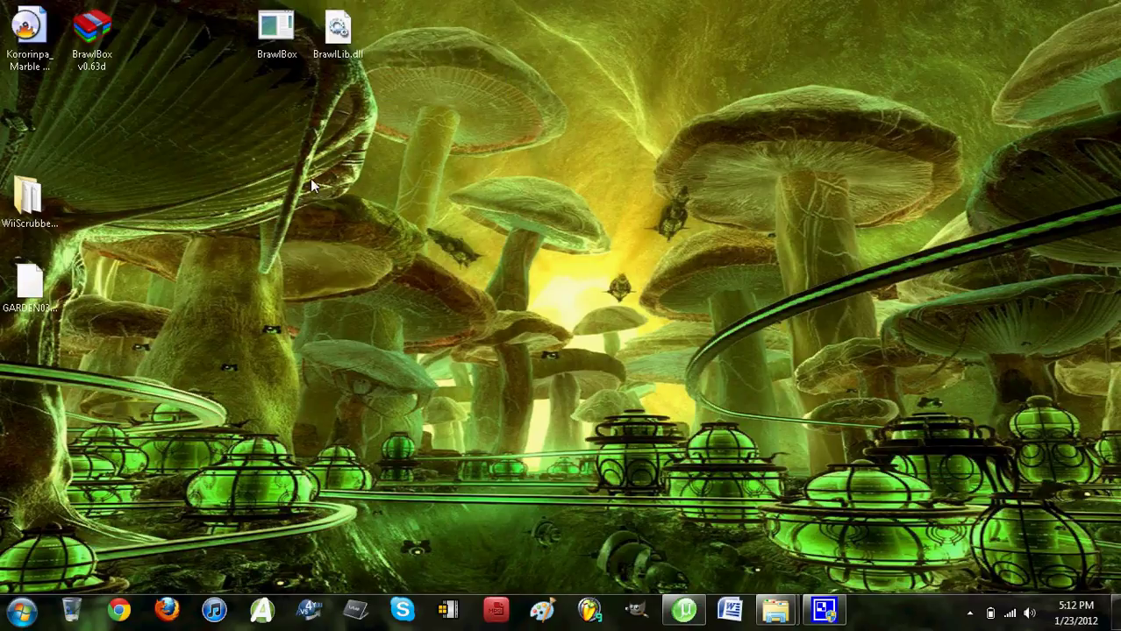
Launch BrawlBox and open GARDEN03.brstm from the Desktop
double_click(285, 32)
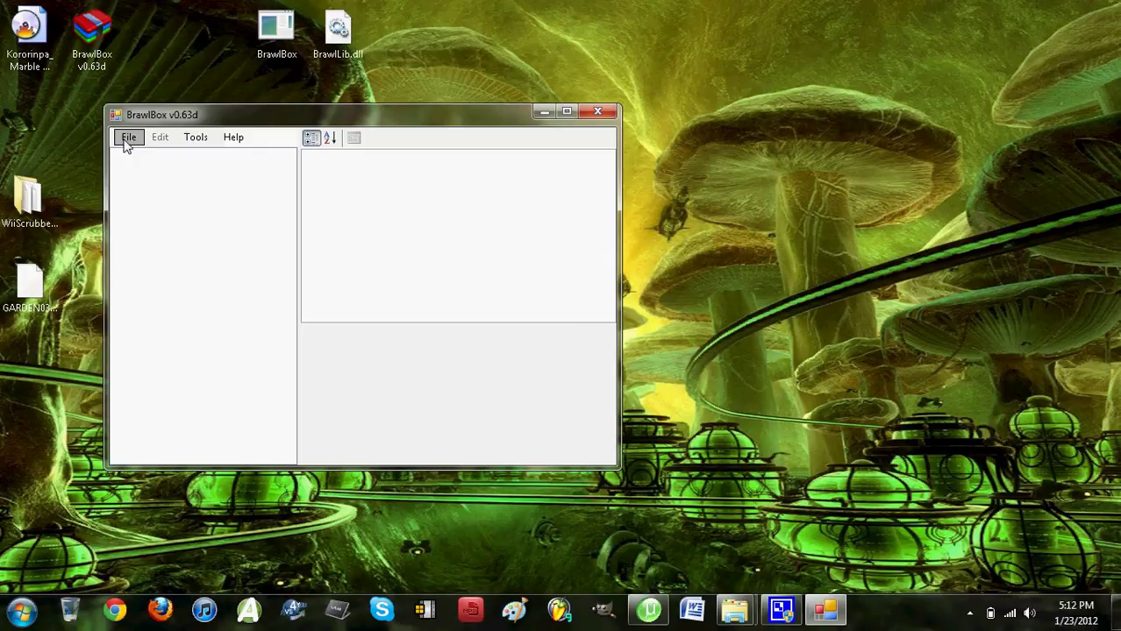
click(128, 138)
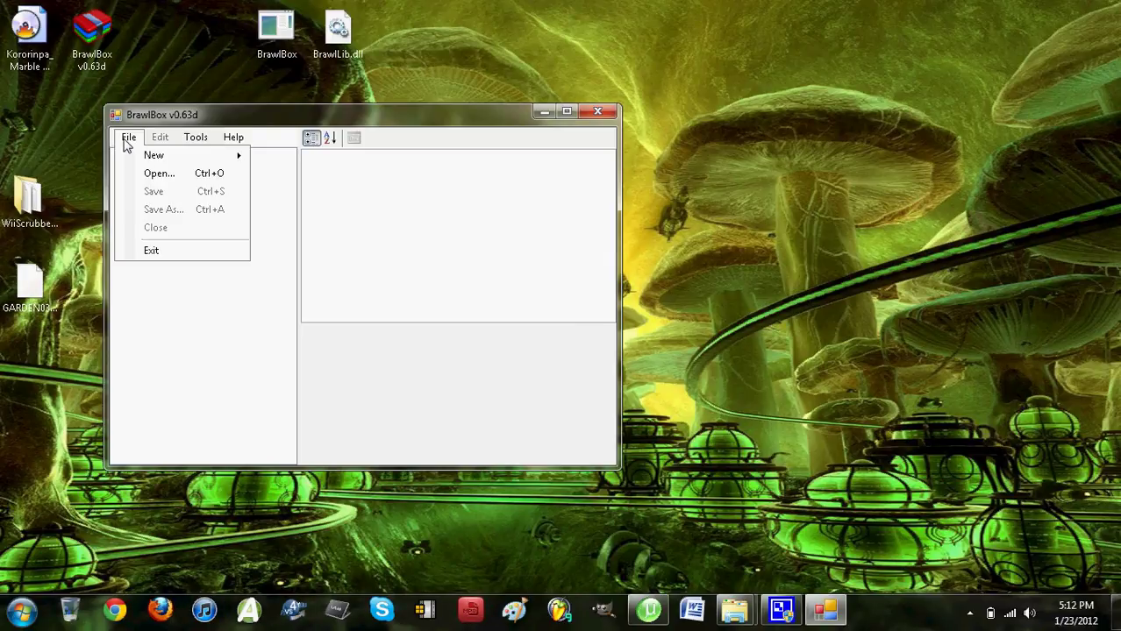
click(155, 175)
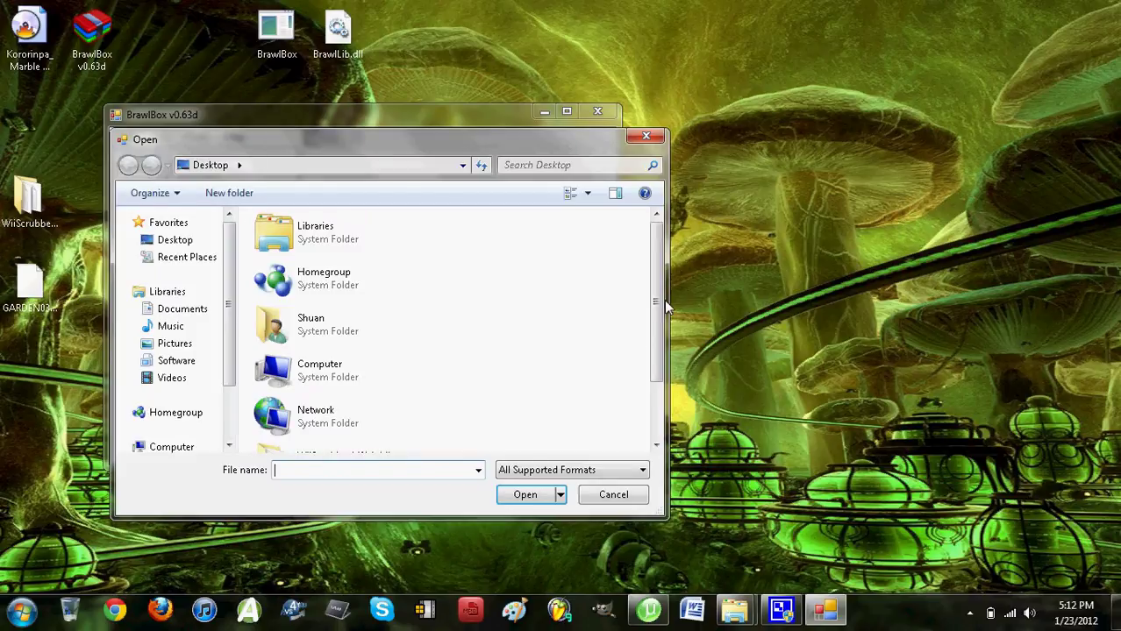
drag(664, 299, 653, 352)
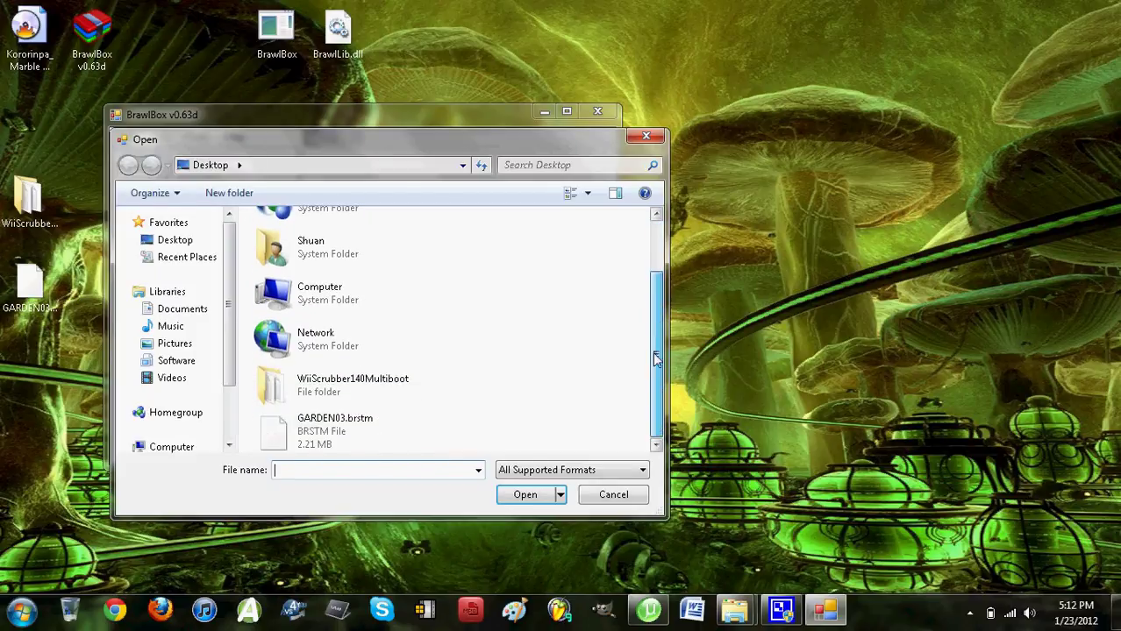
click(315, 430)
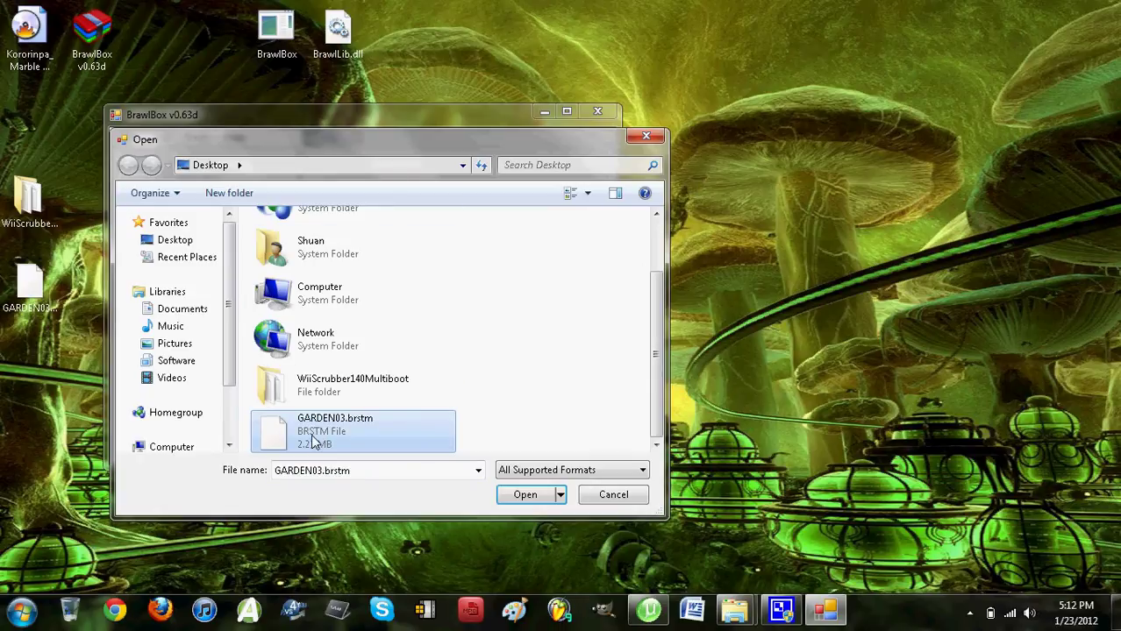
double_click(314, 442)
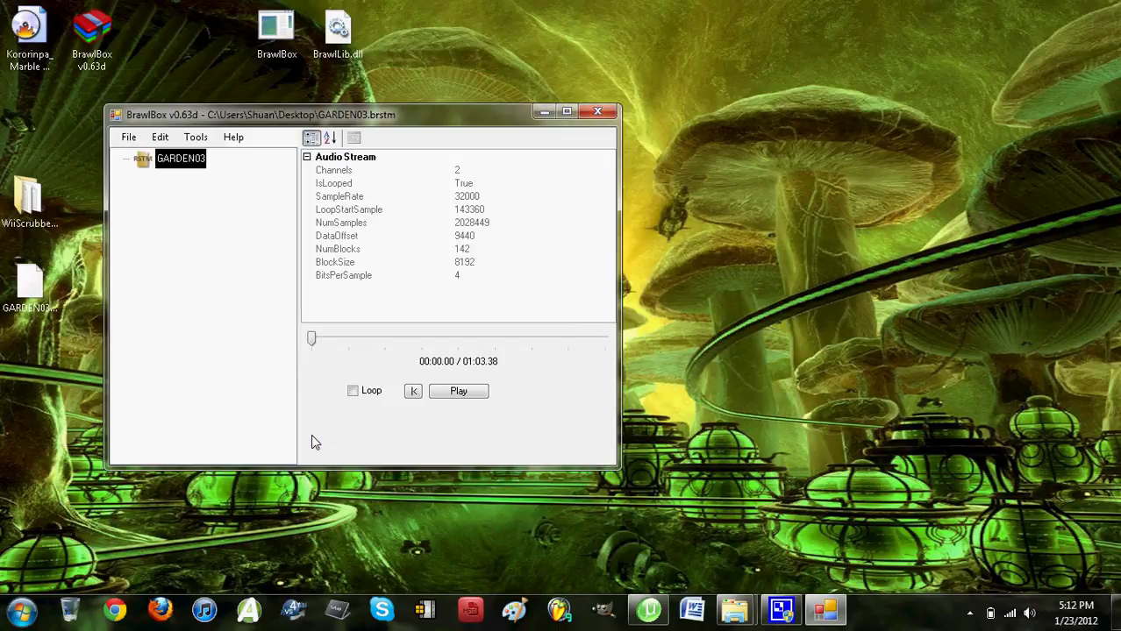
Play the GARDEN03 stream, skip ahead to about 17 seconds, then stop it
click(456, 392)
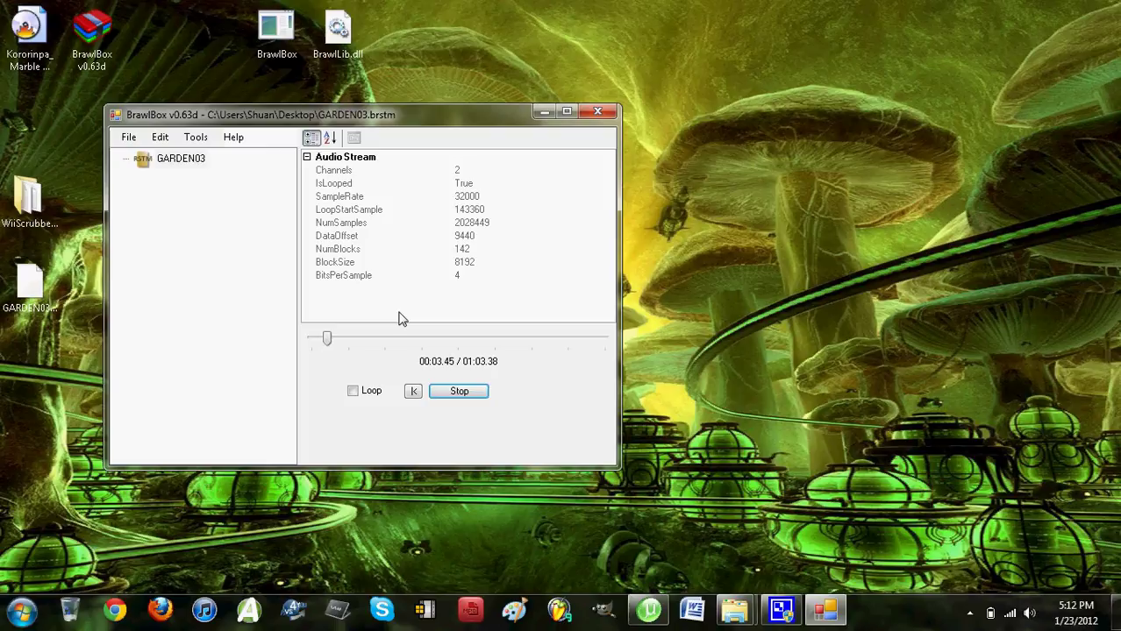
click(391, 340)
click(475, 393)
Save GARDEN03 to the desktop as Uncompressed PCM (*.wav) GARDEN03.wav, then close BrawlBox
click(129, 138)
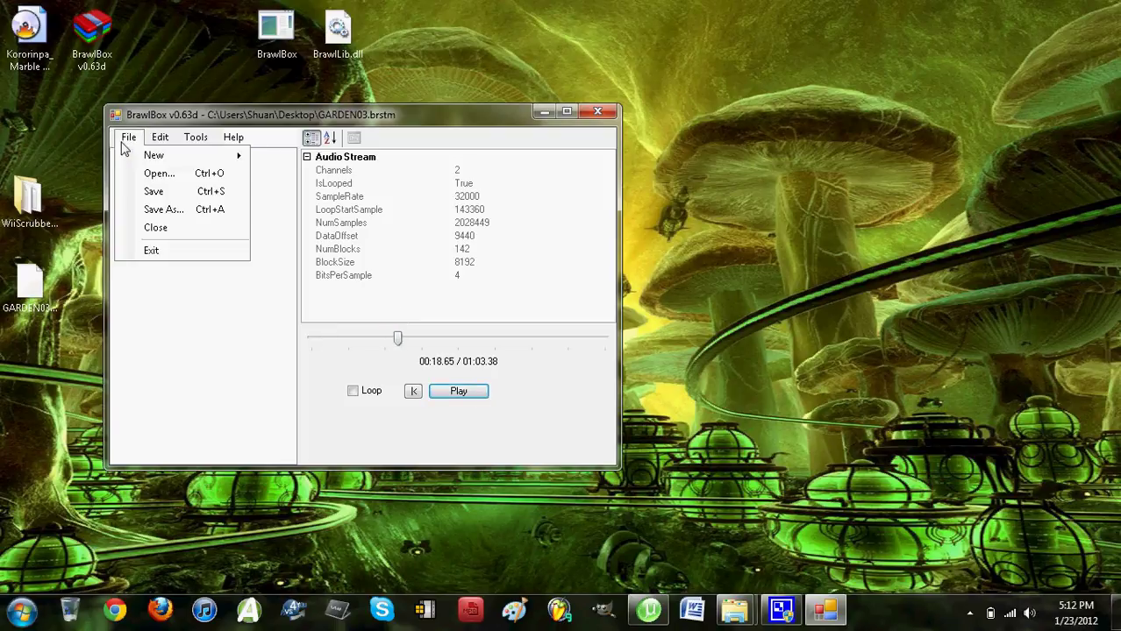
click(193, 210)
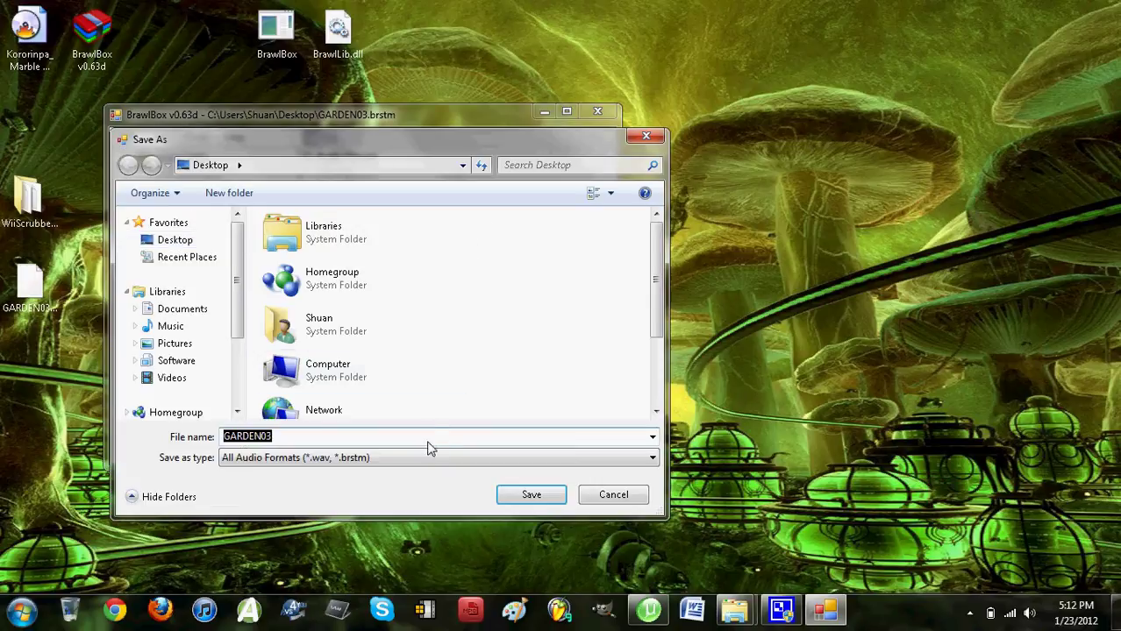
click(427, 457)
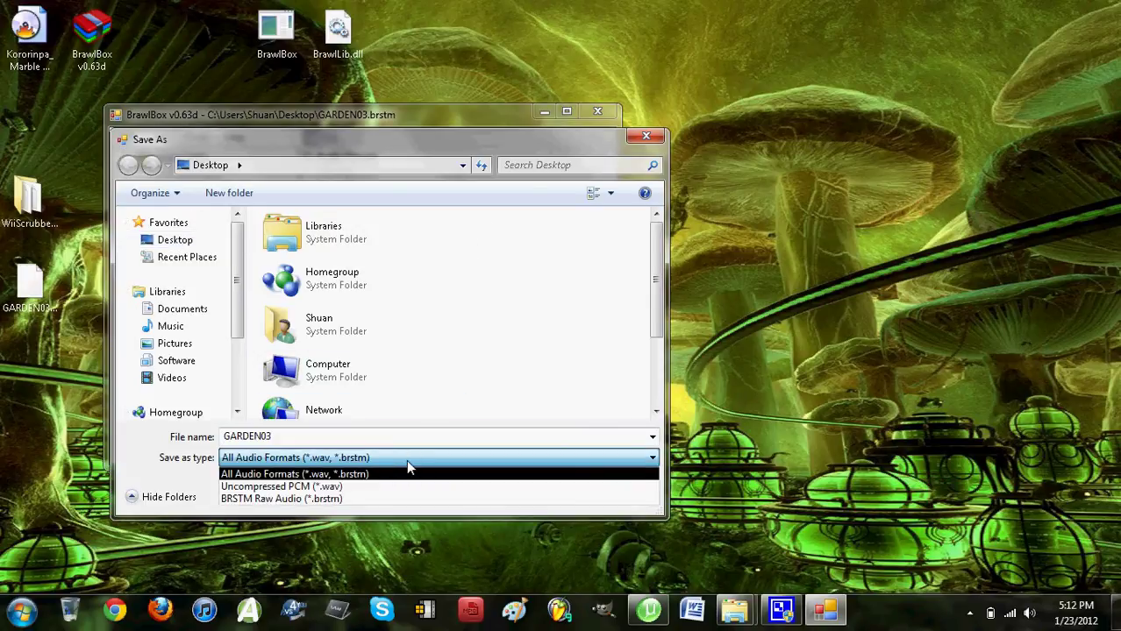
click(407, 451)
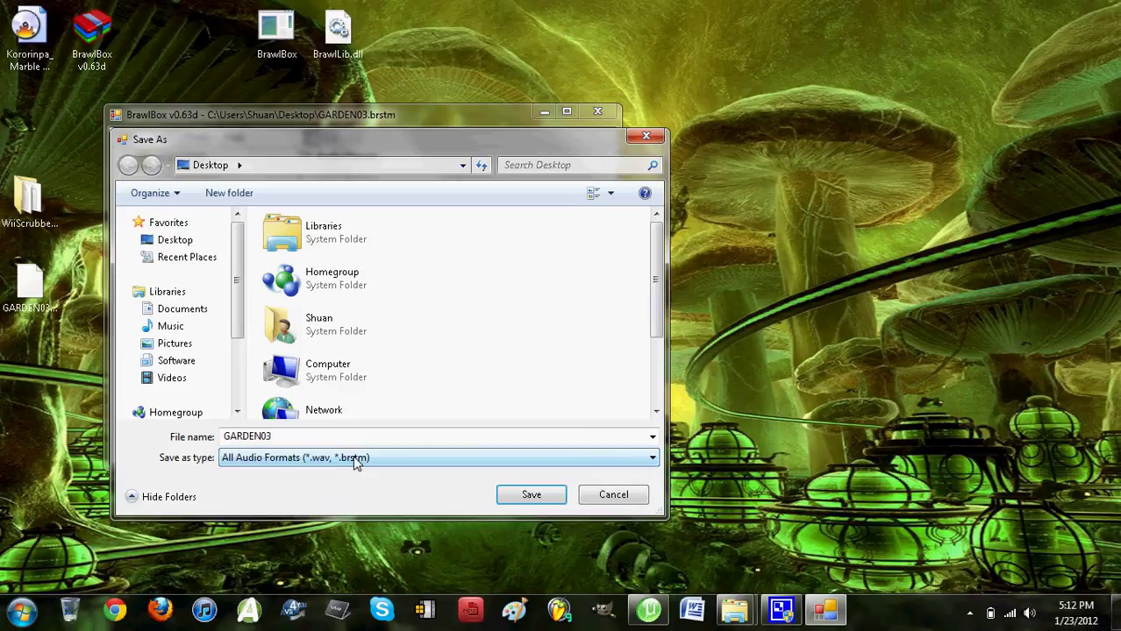
click(315, 464)
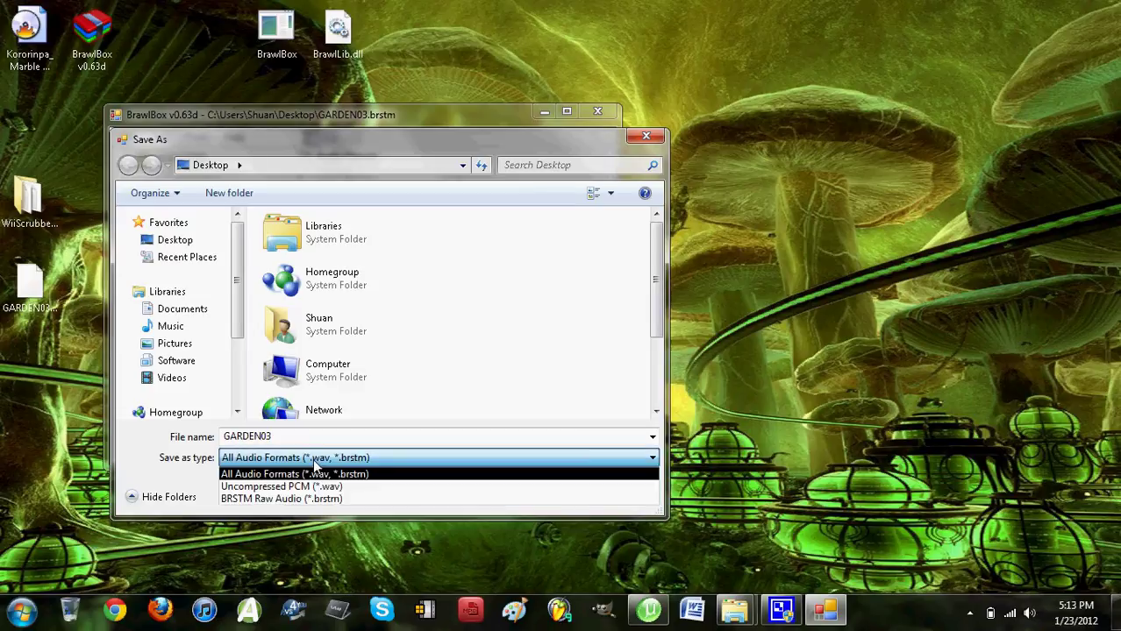
click(363, 490)
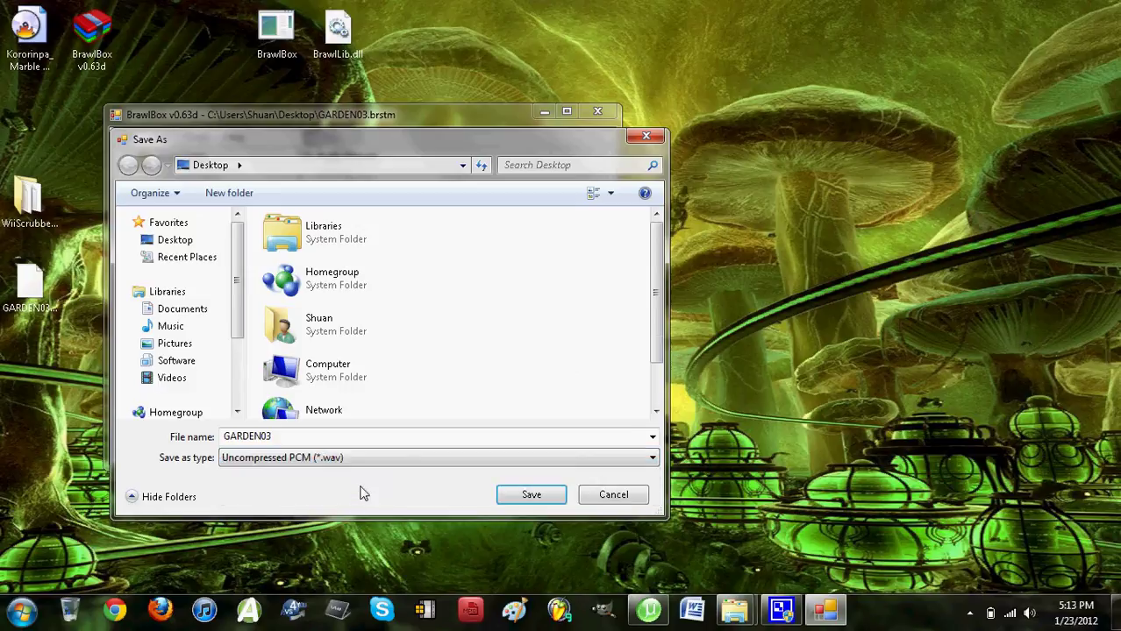
click(532, 497)
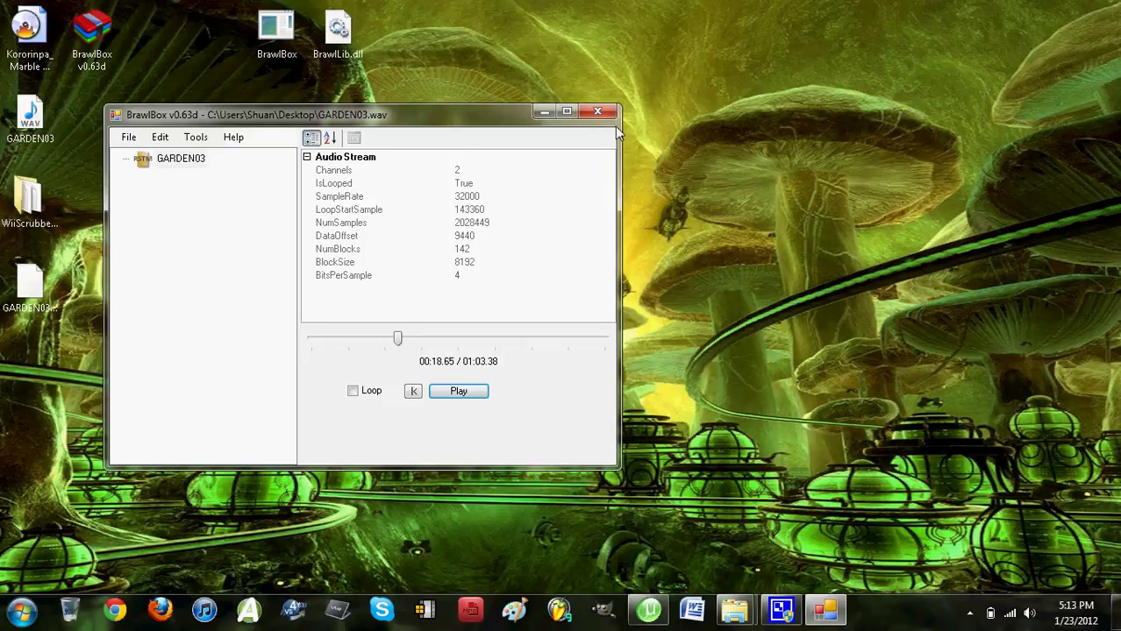
click(599, 111)
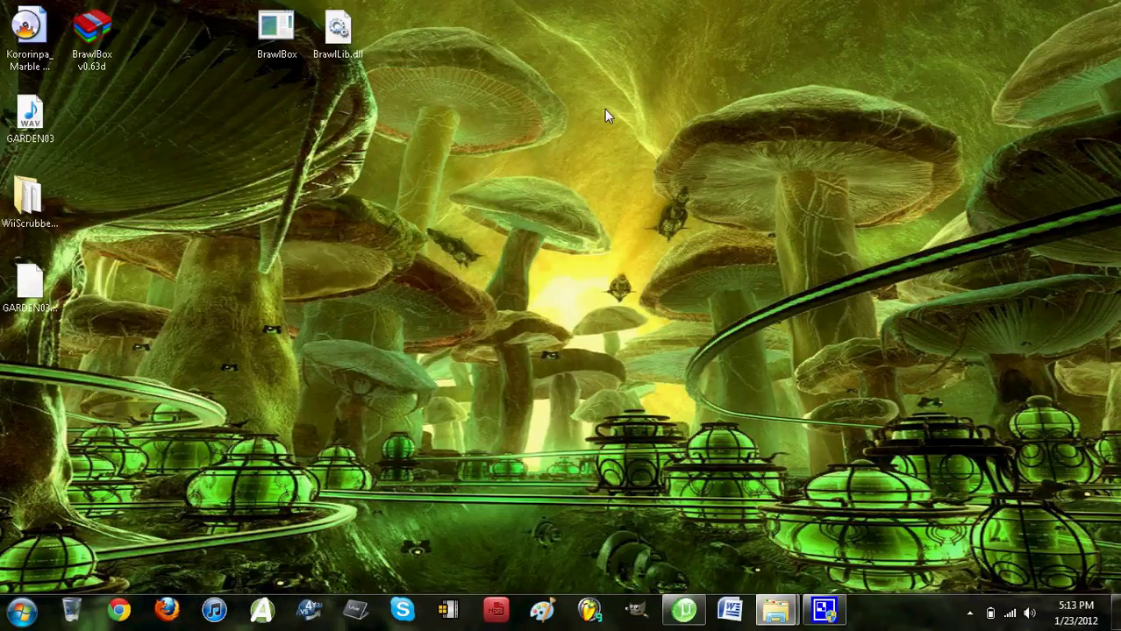
Play GARDEN03.wav from about 15 seconds in Media Player, close it, and move its icon mid-desktop
double_click(31, 118)
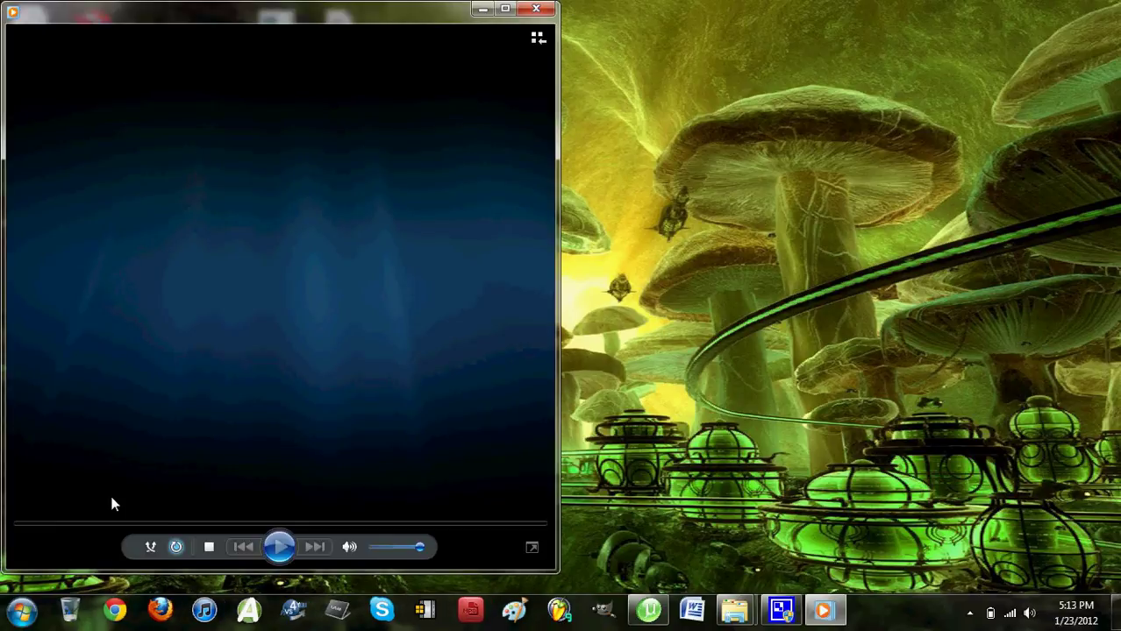
click(148, 524)
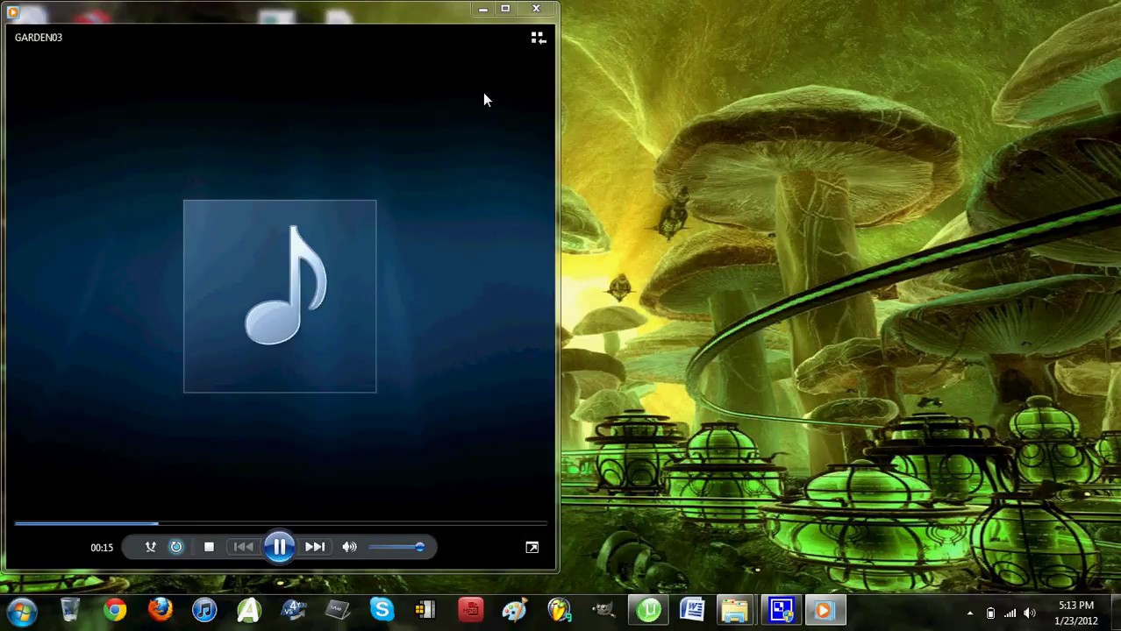
click(536, 9)
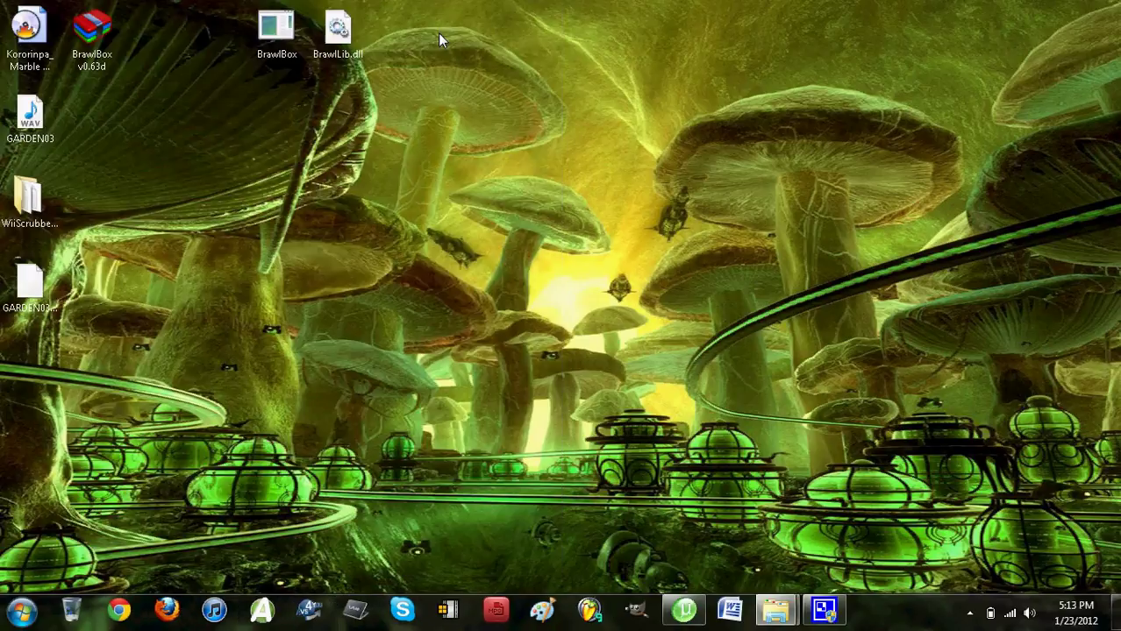
drag(29, 114, 364, 272)
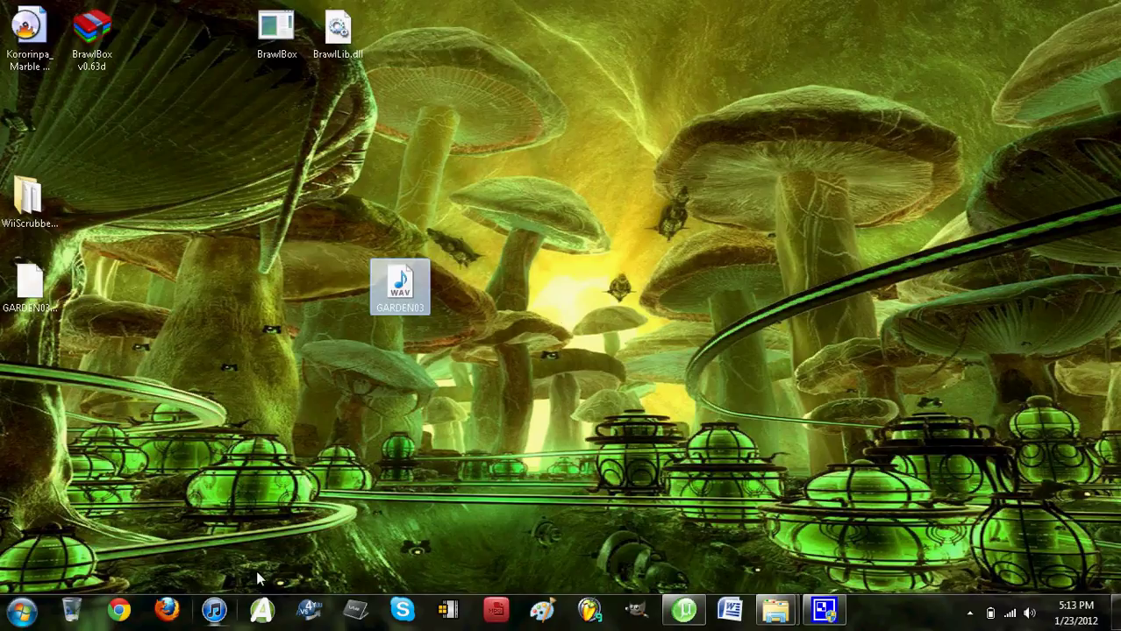
Nudge the GARDEN03 WAV icon slightly left in the desktop's middle, beside GARDEN03.brstm
click(494, 324)
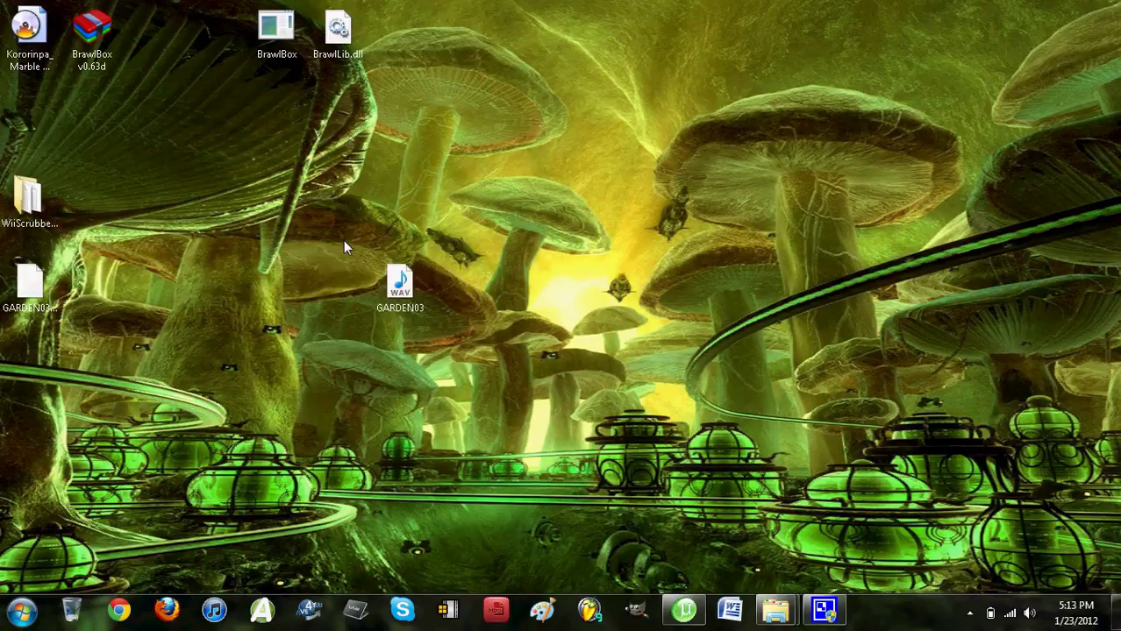
drag(408, 301, 347, 301)
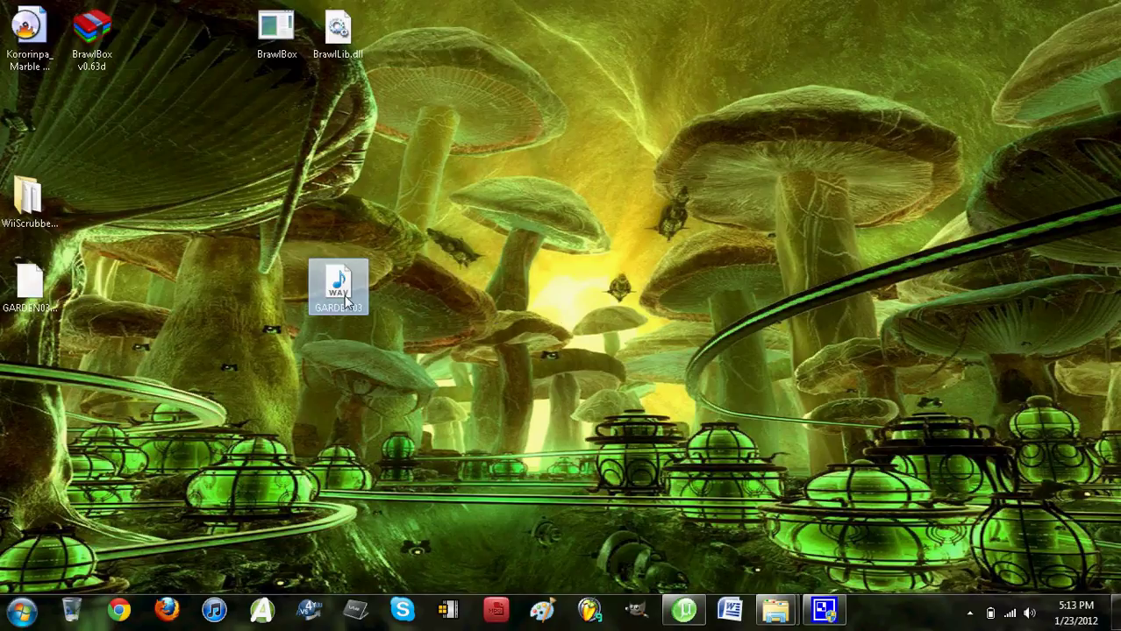
click(473, 260)
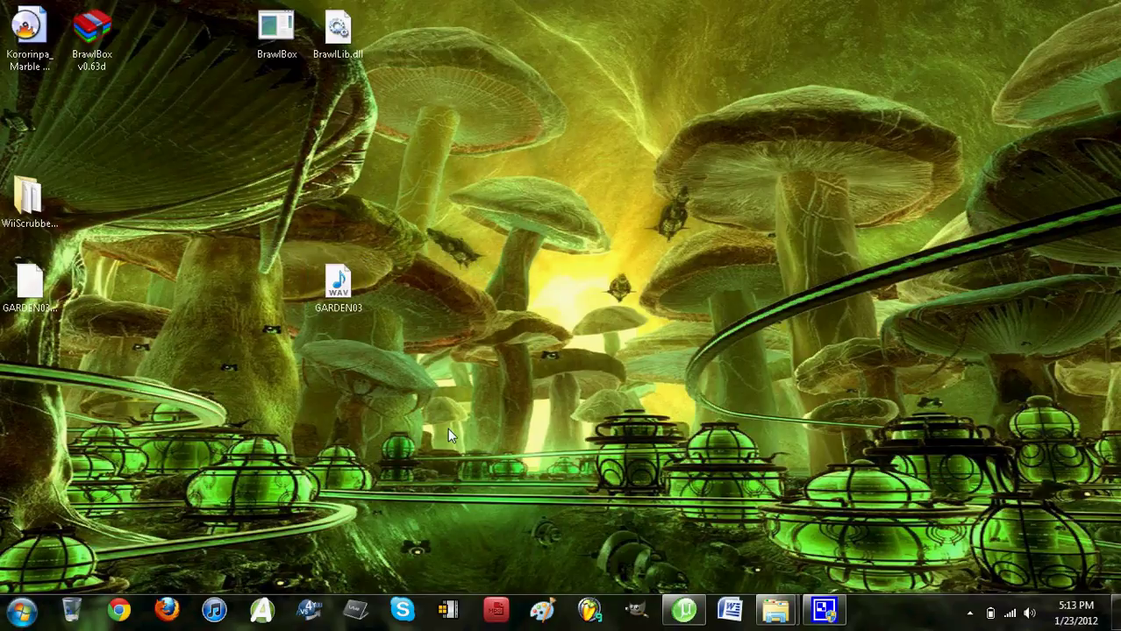
click(334, 303)
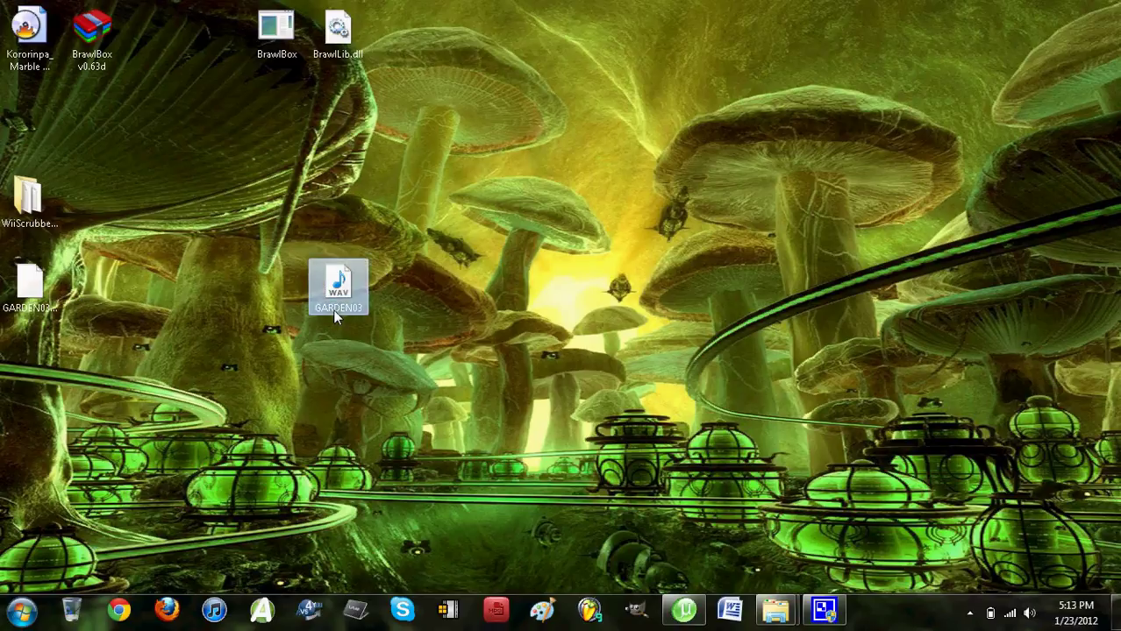
click(482, 265)
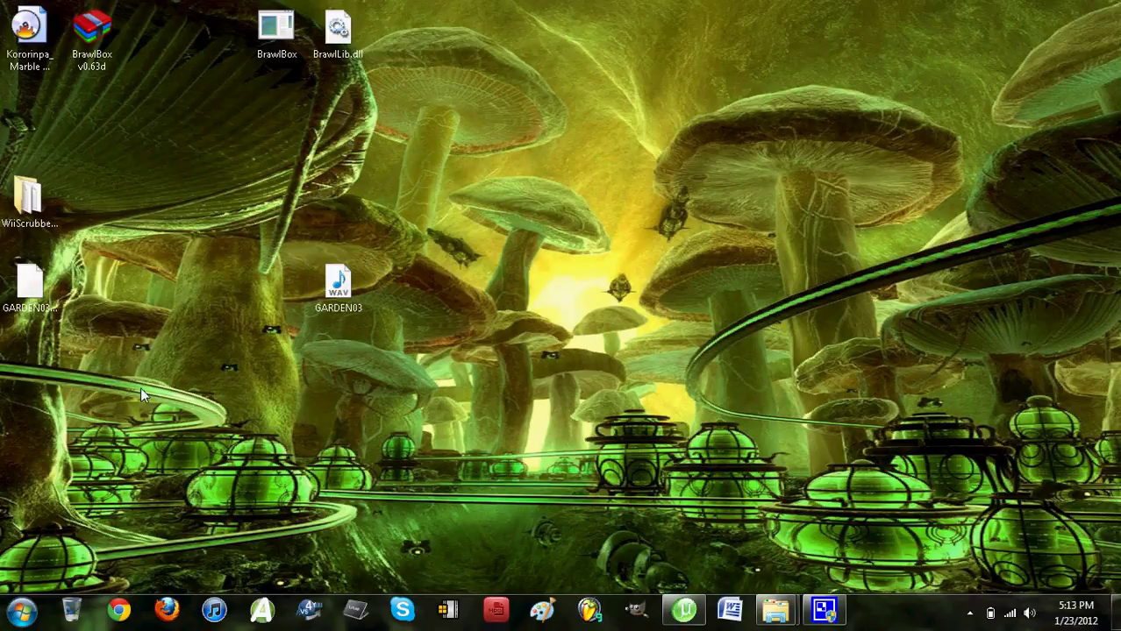
click(30, 285)
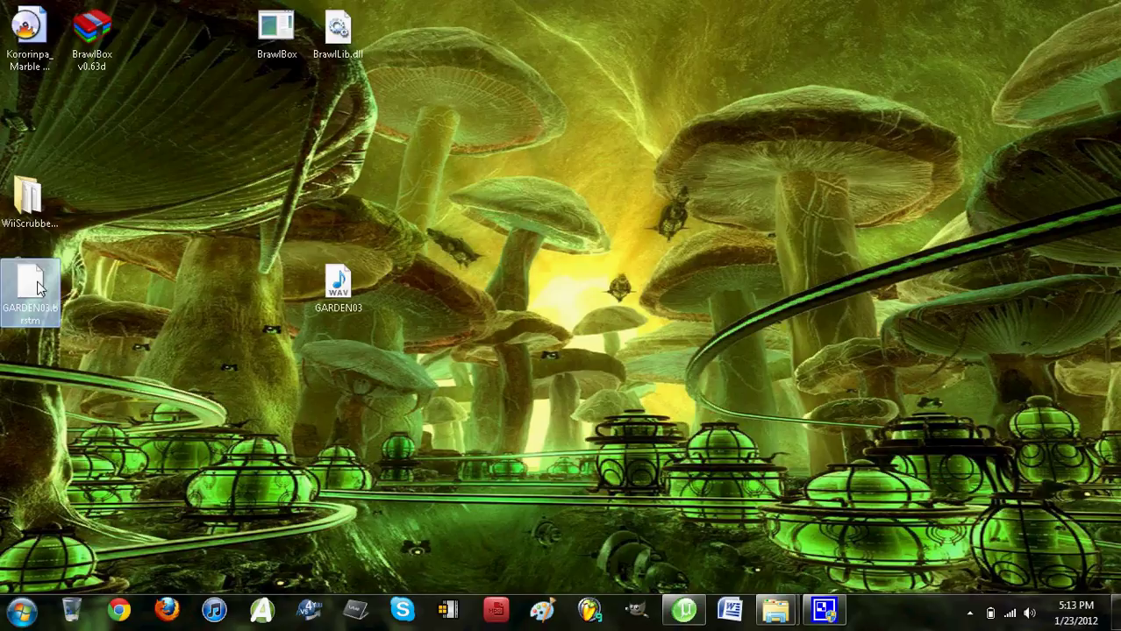
click(333, 426)
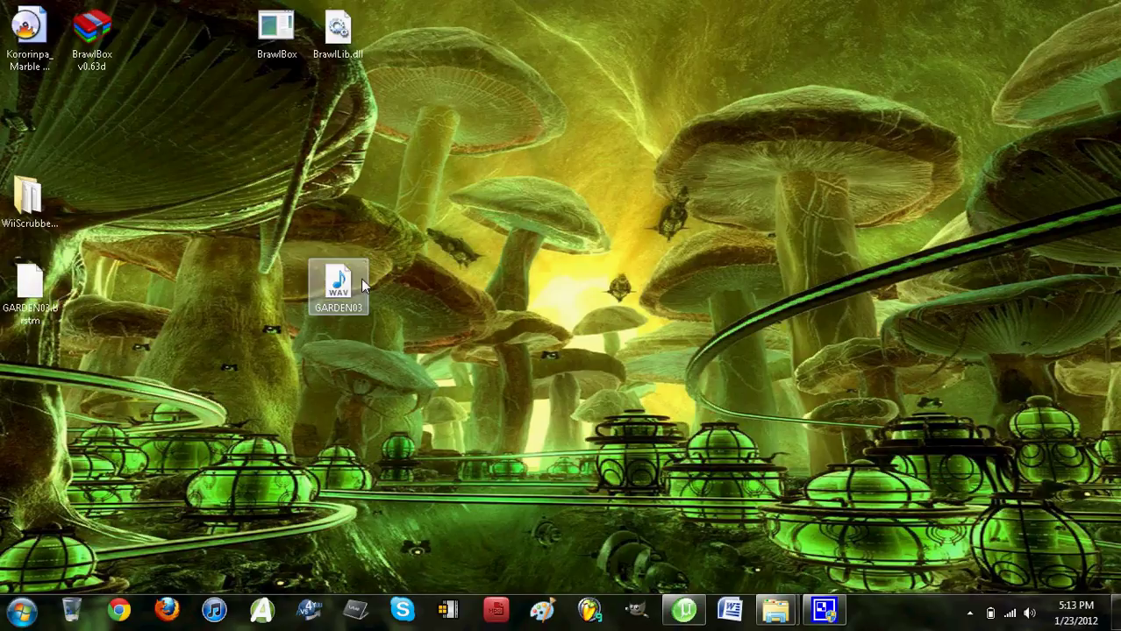
click(336, 294)
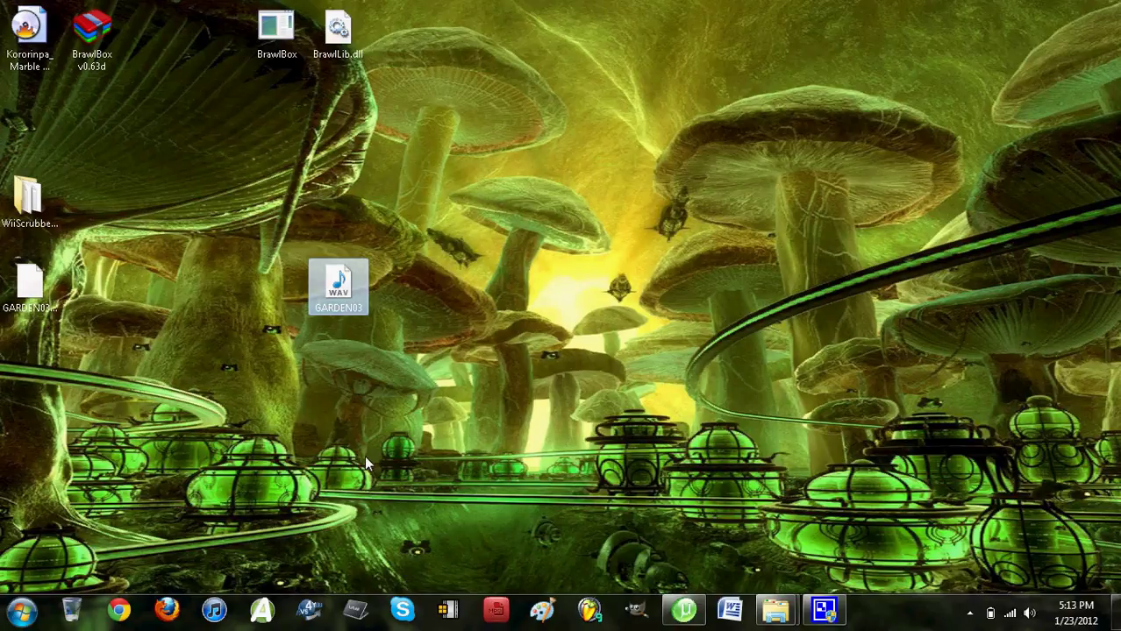
click(324, 525)
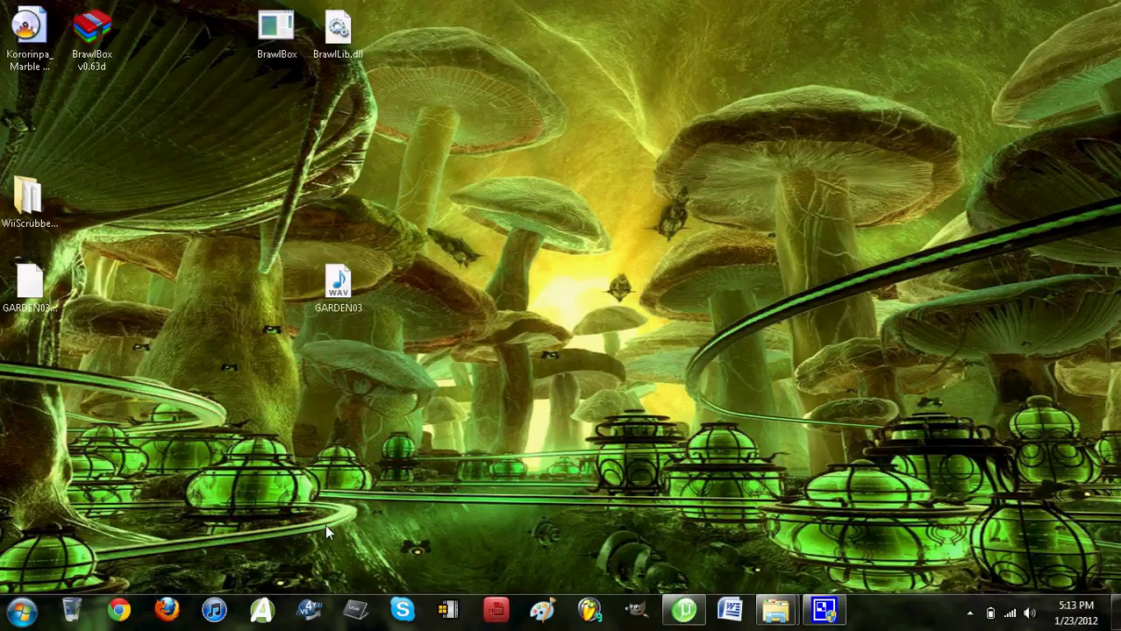
Launch AVS Audio Converter 6.1 from AVS Software Navigator's Audio Software list
click(309, 614)
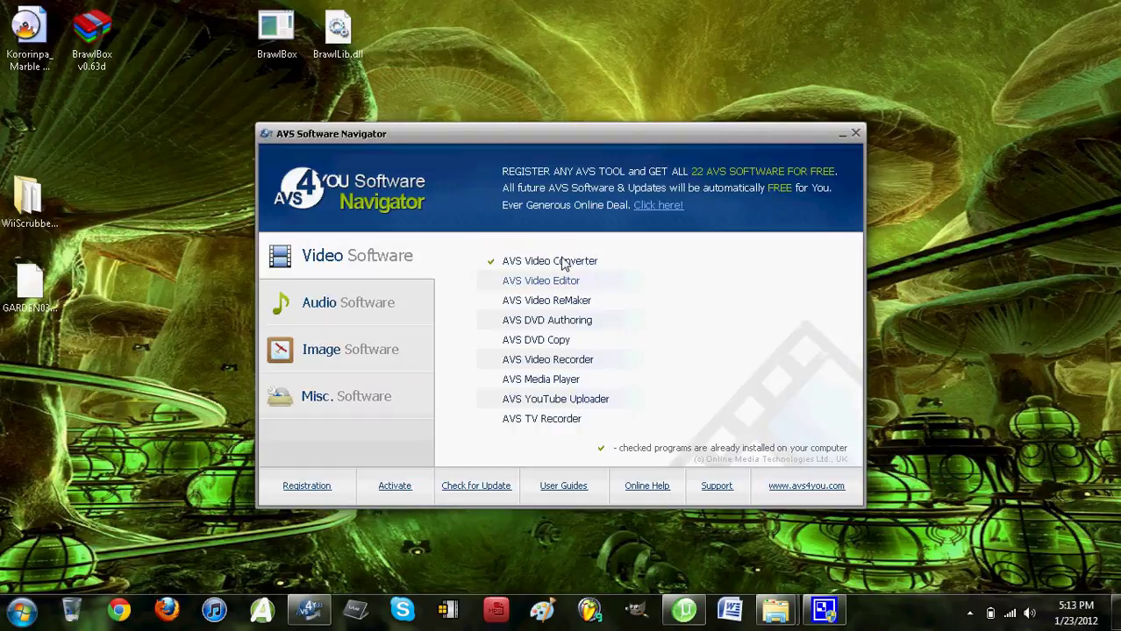
click(358, 303)
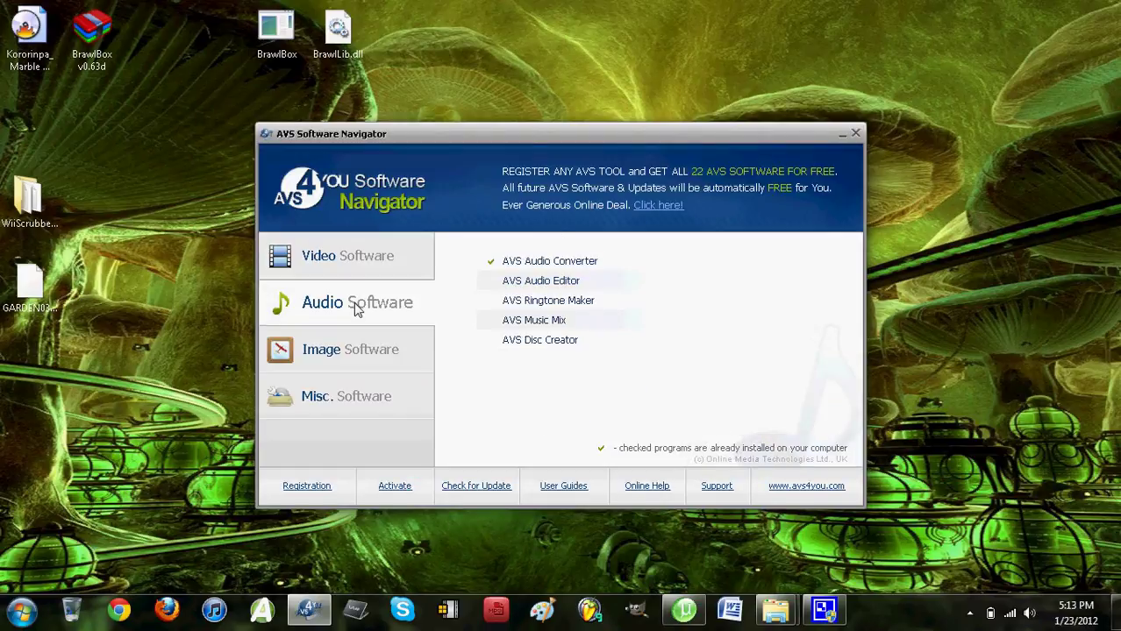
click(542, 263)
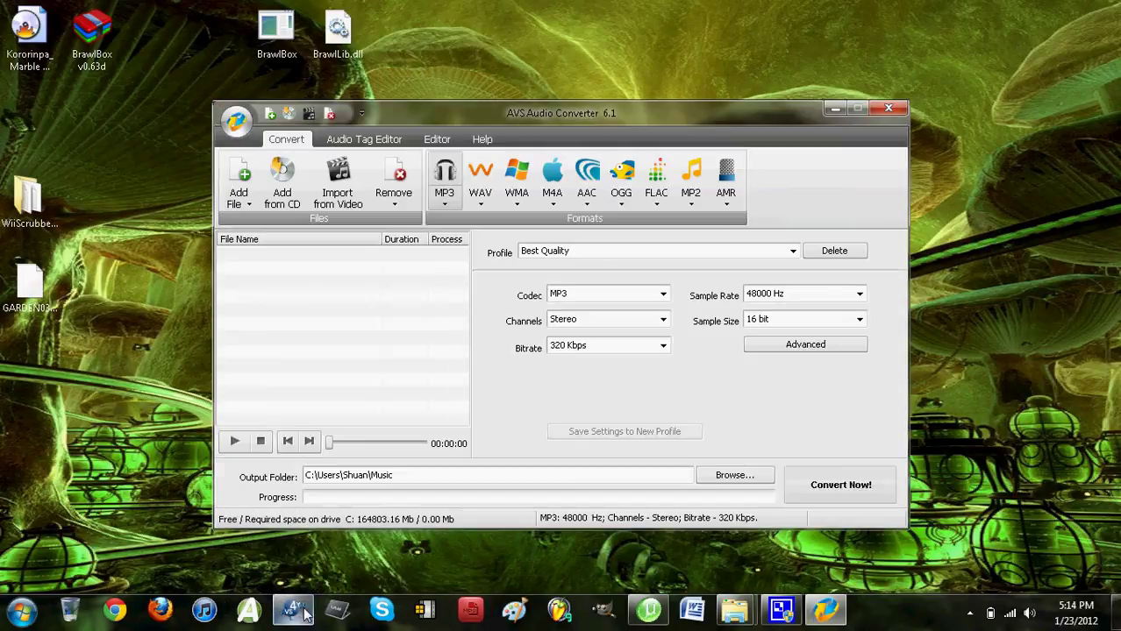
Add GARDEN03.wav (1:03) to the file list and pick the MP3 Good Quality profile (44100 Hz, stereo, 256 Kbps)
drag(606, 110, 804, 90)
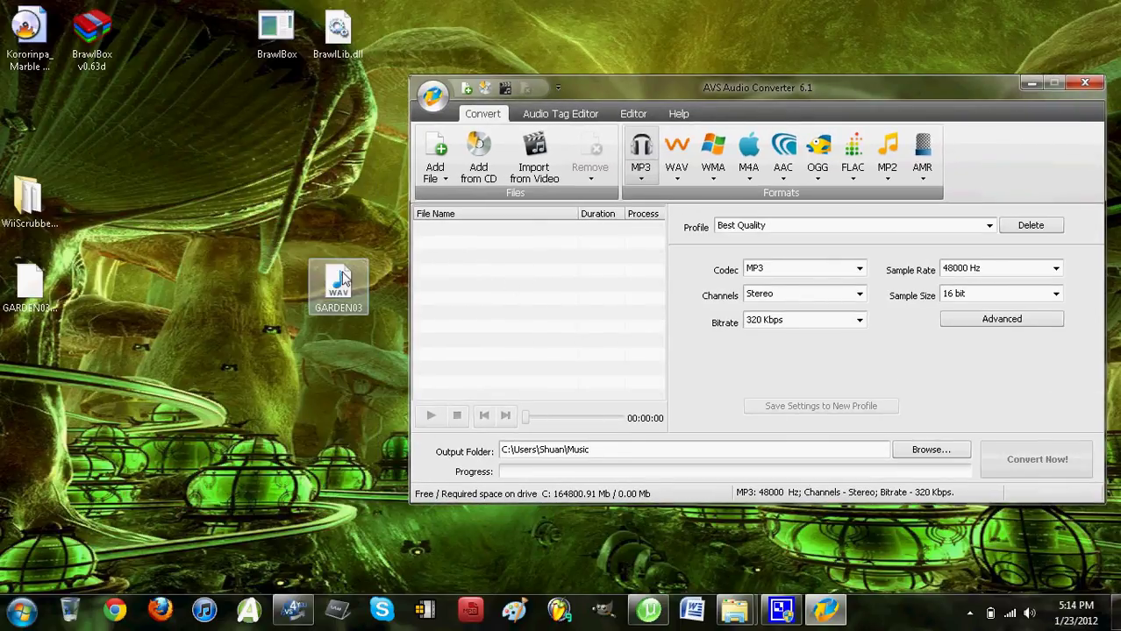
drag(341, 285, 483, 306)
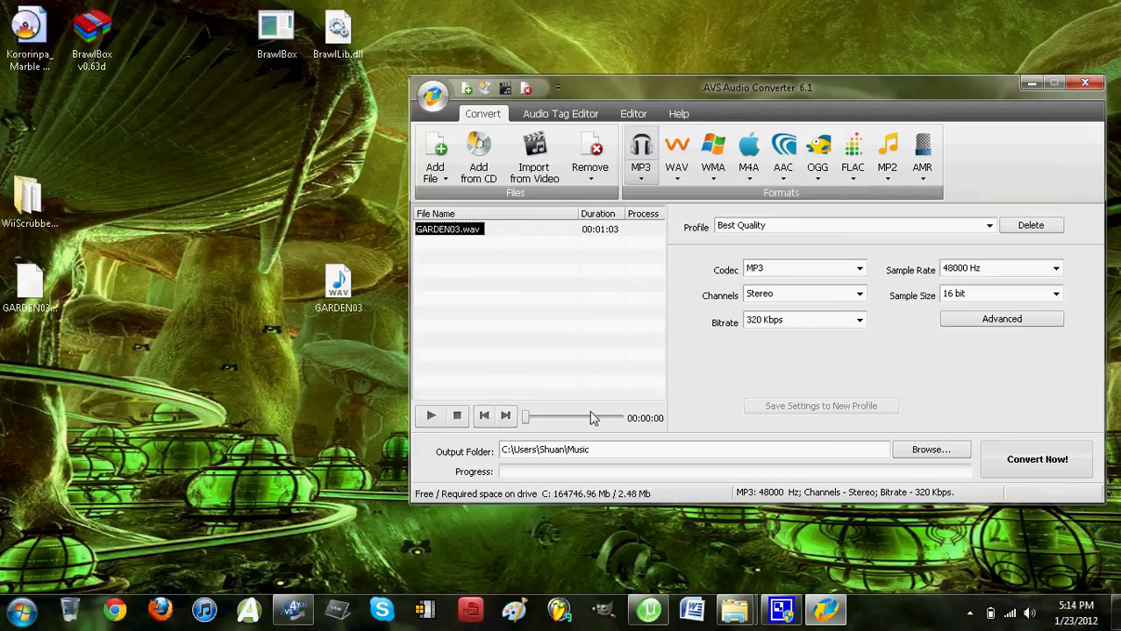
click(636, 178)
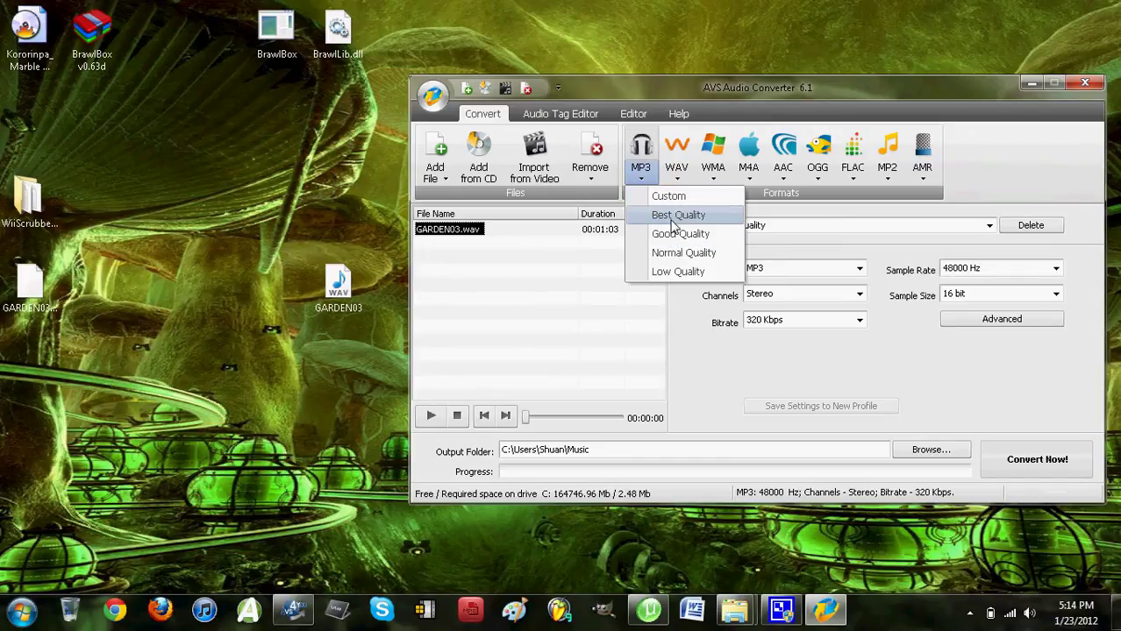
click(553, 309)
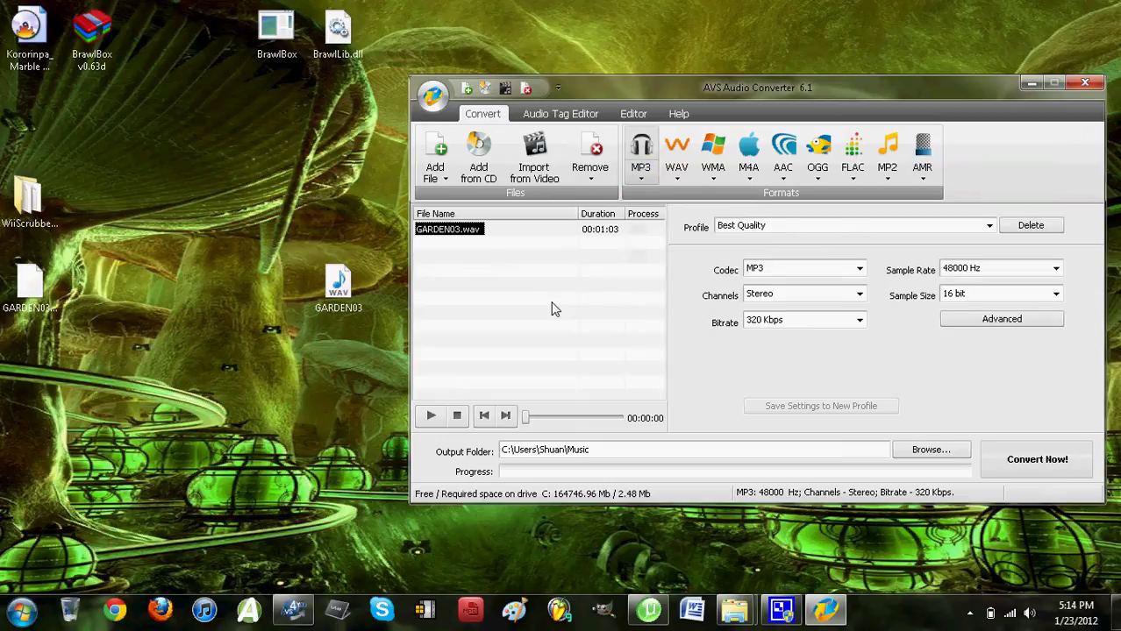
click(472, 231)
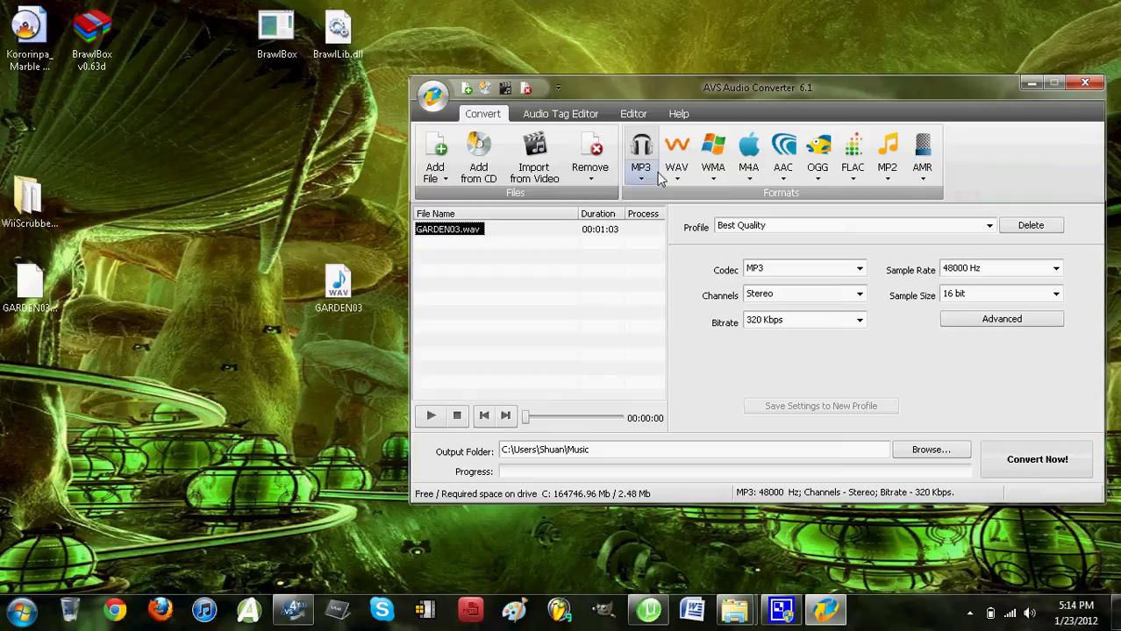
click(651, 179)
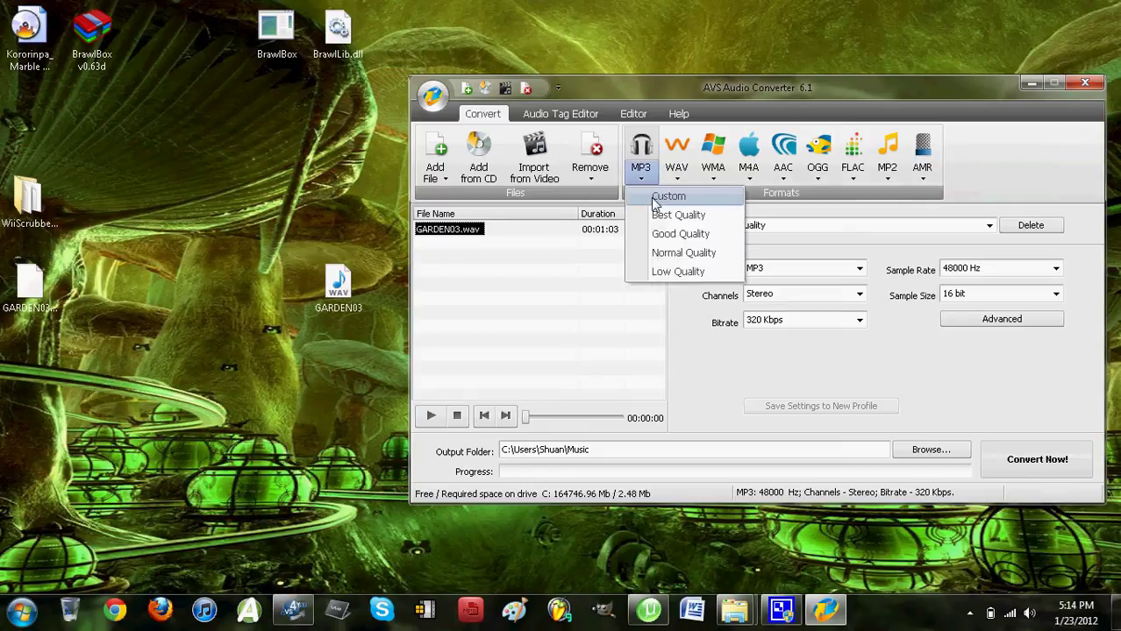
click(689, 238)
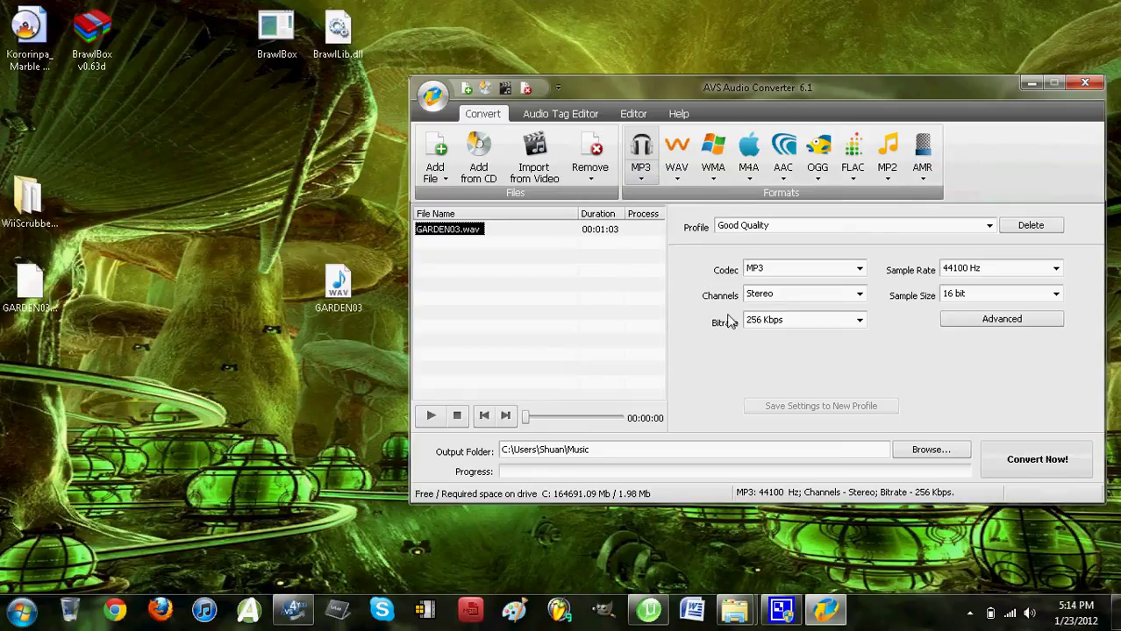
click(989, 230)
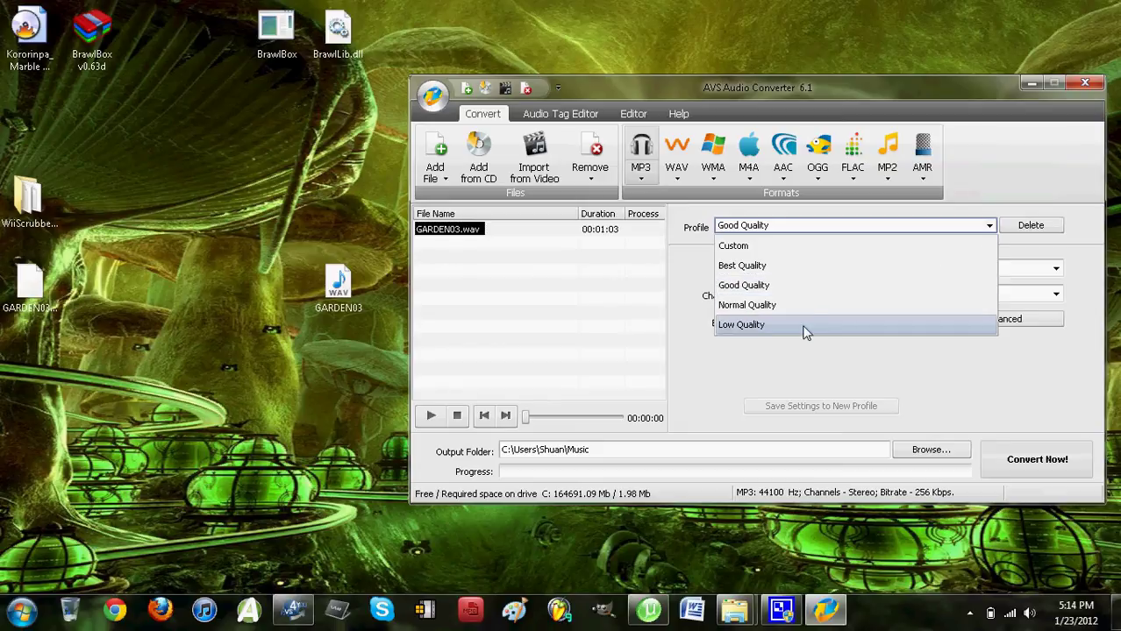
click(652, 314)
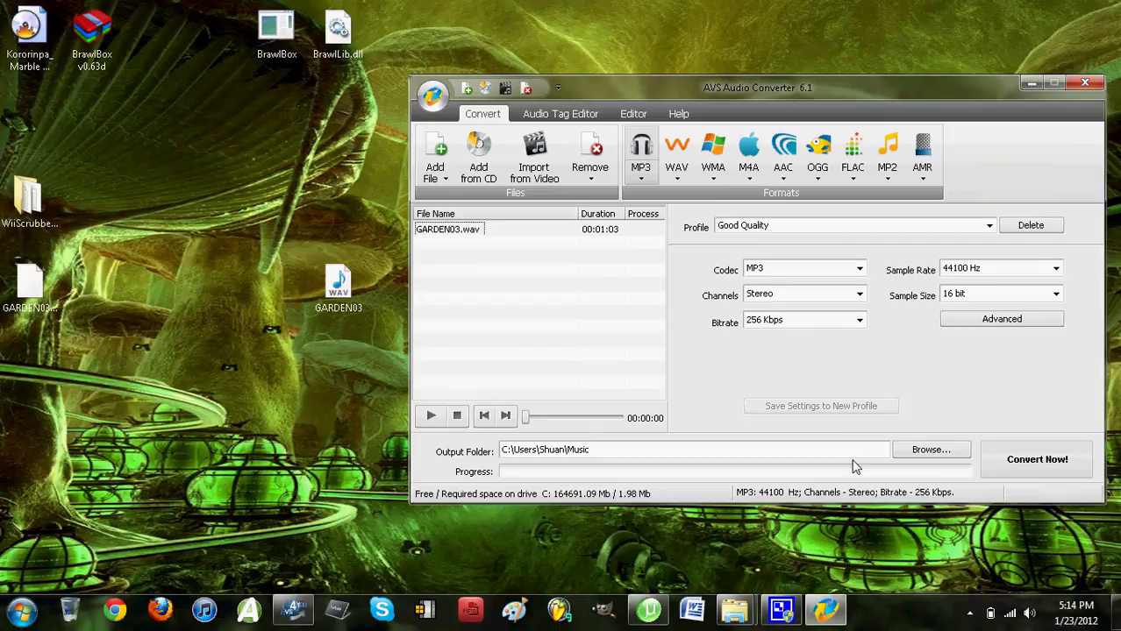
Set the MP3 output folder to Desktop
click(930, 450)
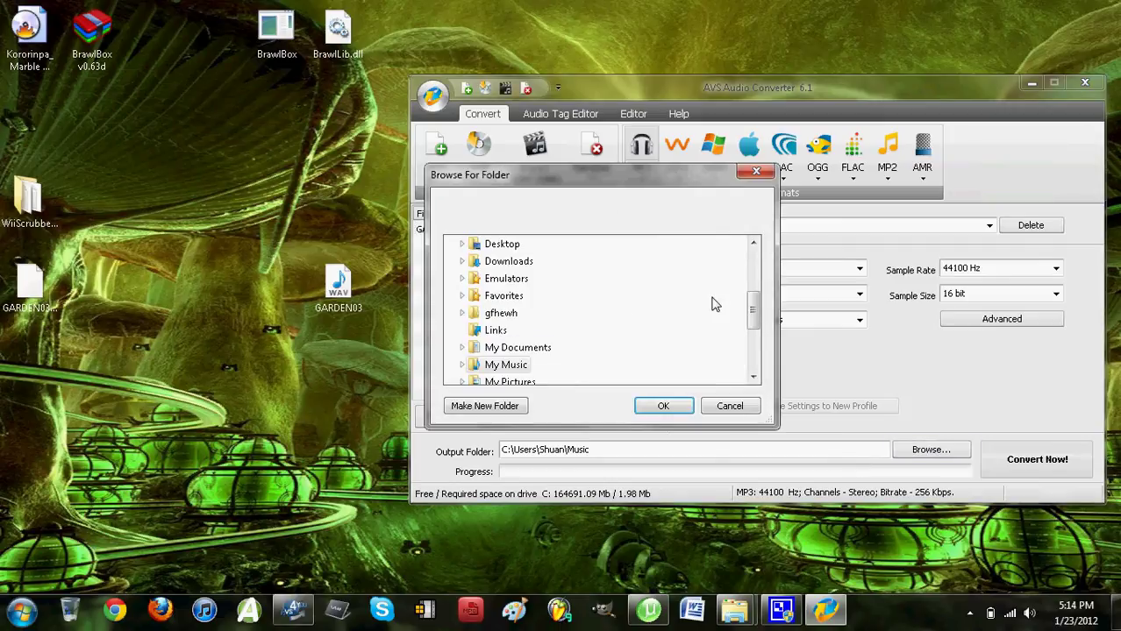
drag(753, 306, 754, 256)
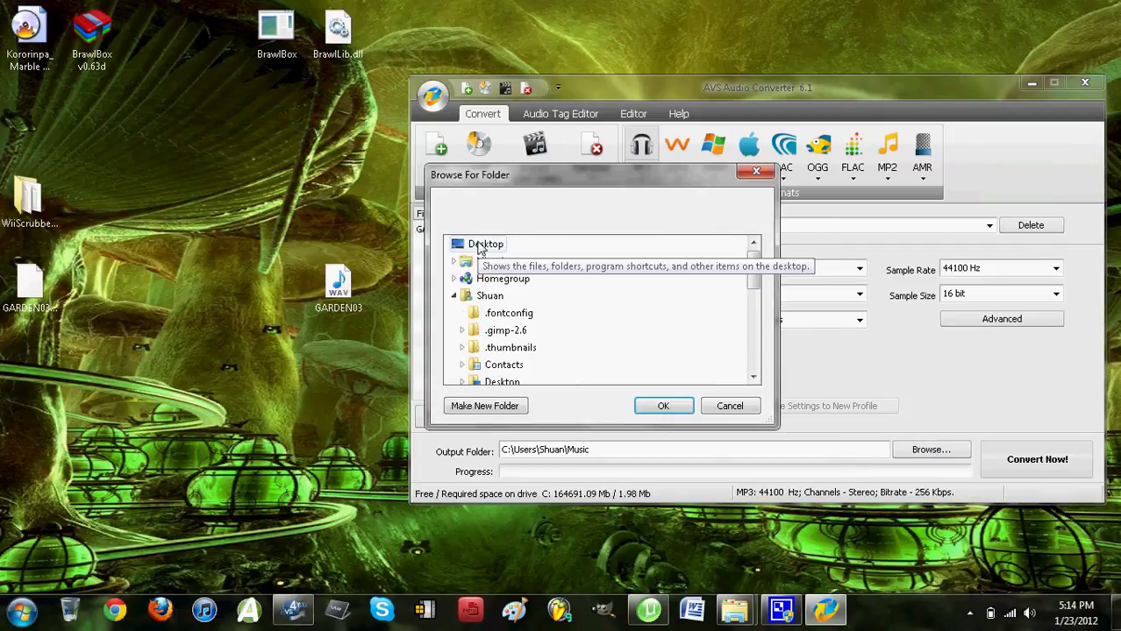
click(480, 248)
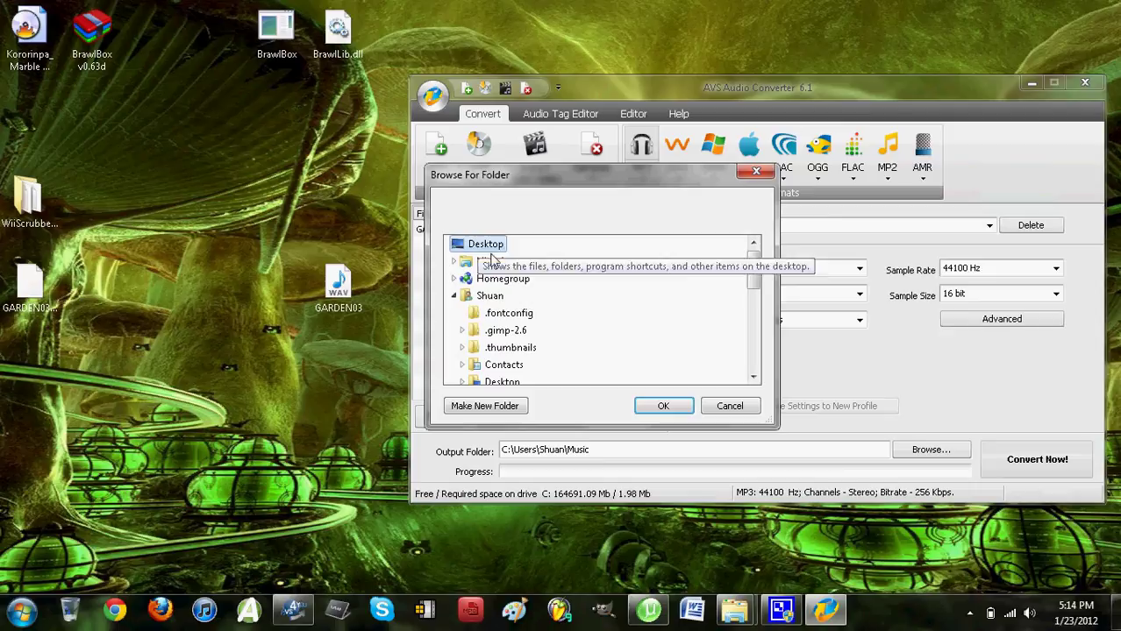
click(664, 406)
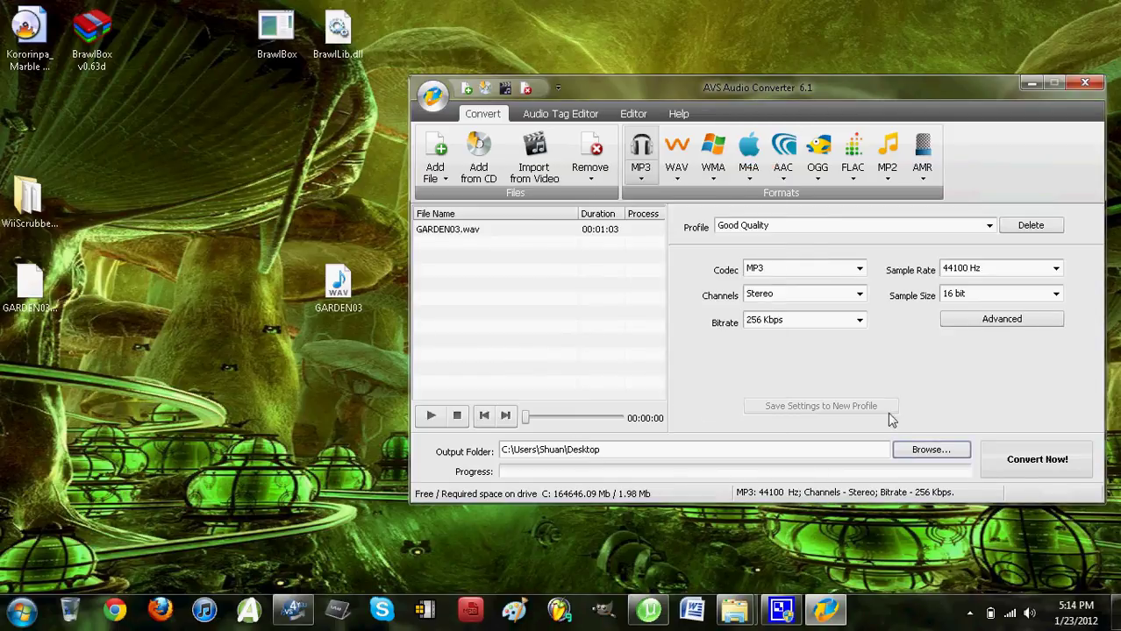
Convert GARDEN03.wav to MP3, dismiss the completion notice, and close AVS Audio Converter
click(1036, 467)
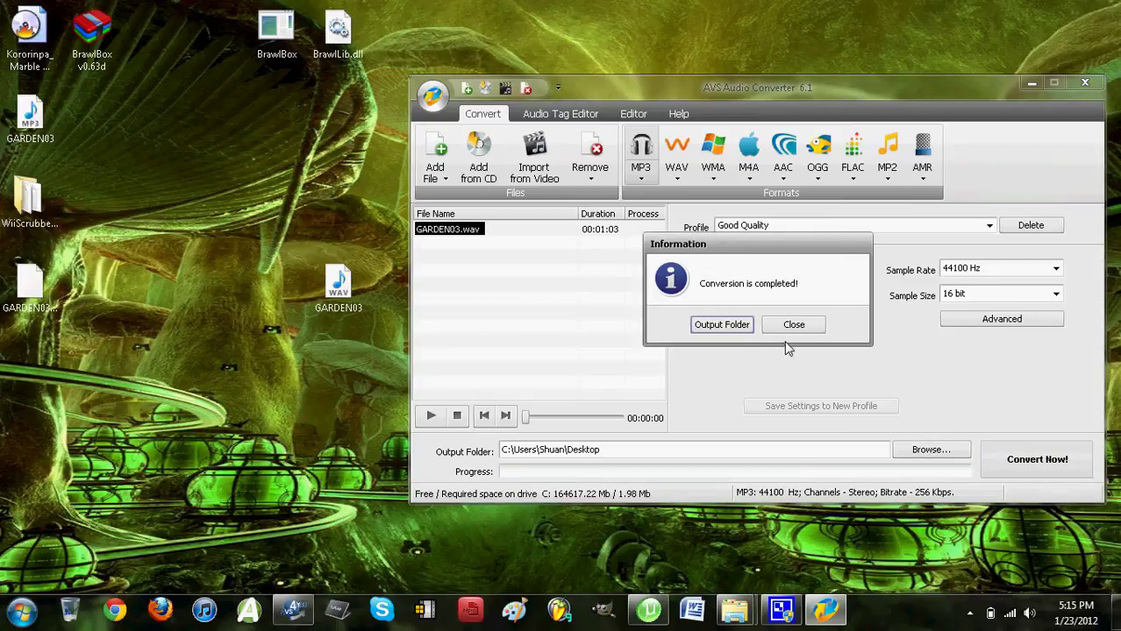
click(792, 326)
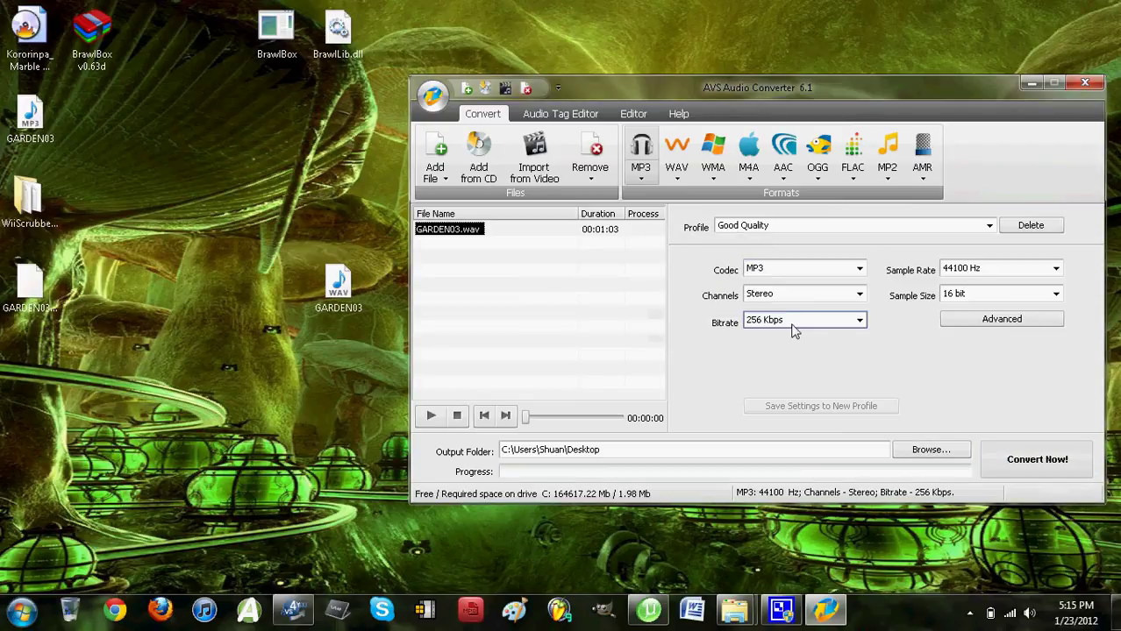
click(1091, 81)
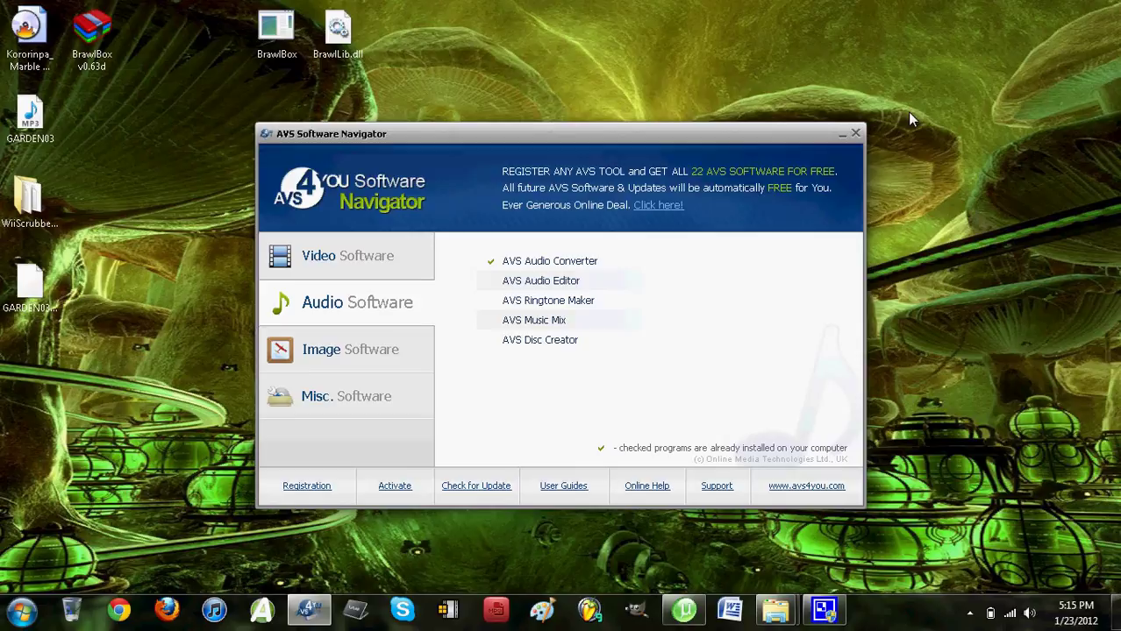
Close AVS Software Navigator and move the GARDEN03 WAV and MP3 icons toward the desktop centre
click(857, 135)
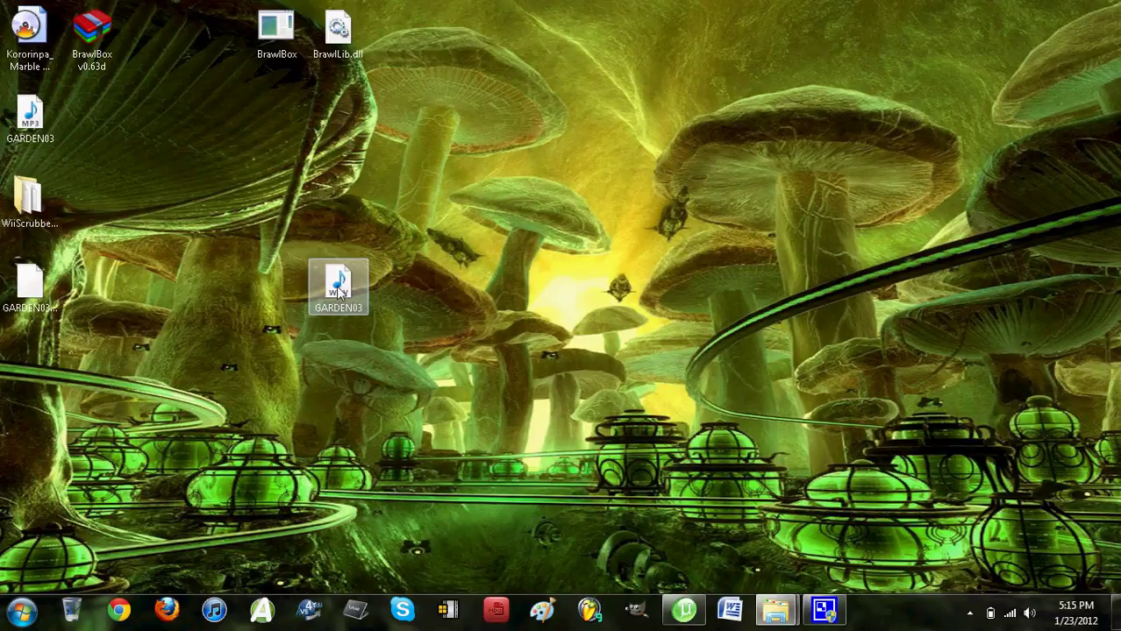
drag(338, 283, 311, 221)
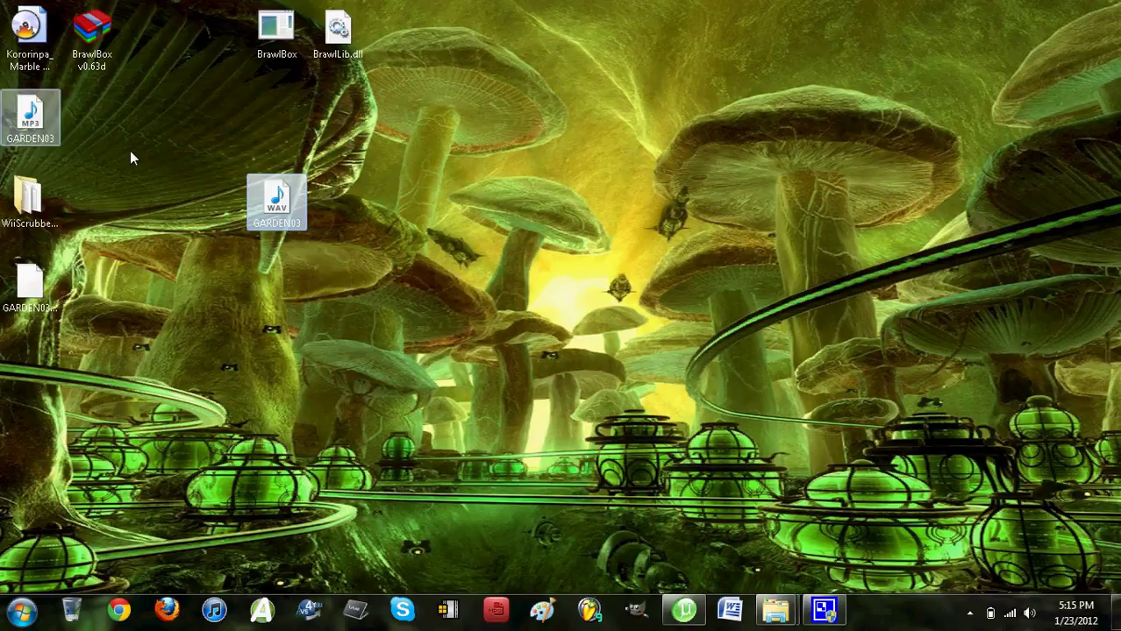
drag(29, 119, 577, 213)
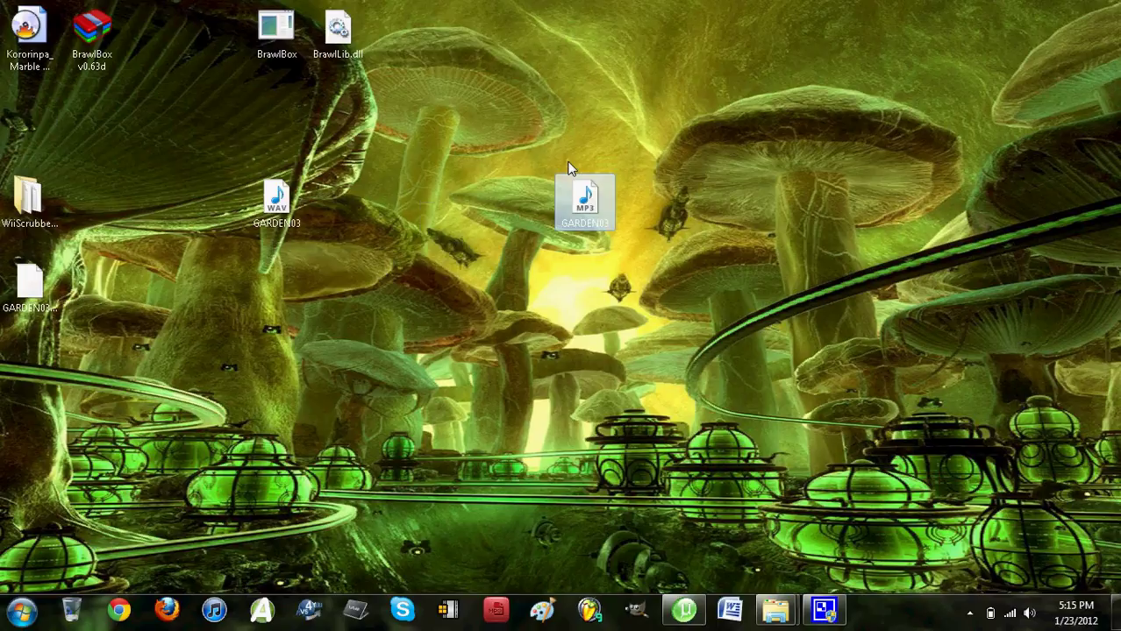
Play the GARDEN03 MP3 from about 00:13, pause it, and close Media Player
double_click(576, 213)
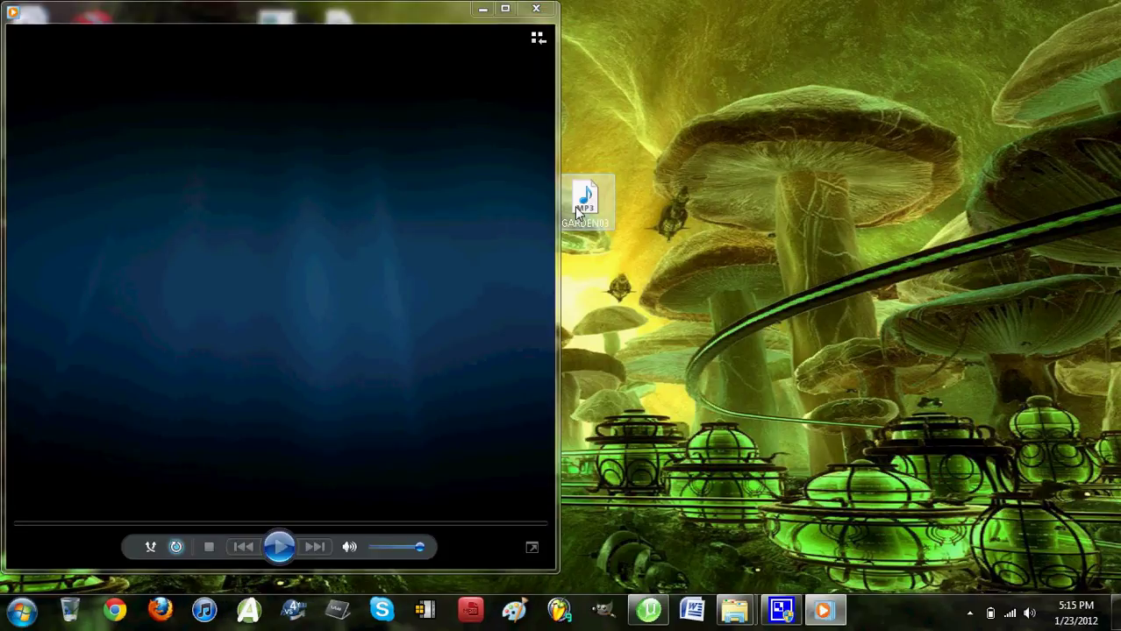
click(139, 523)
click(279, 546)
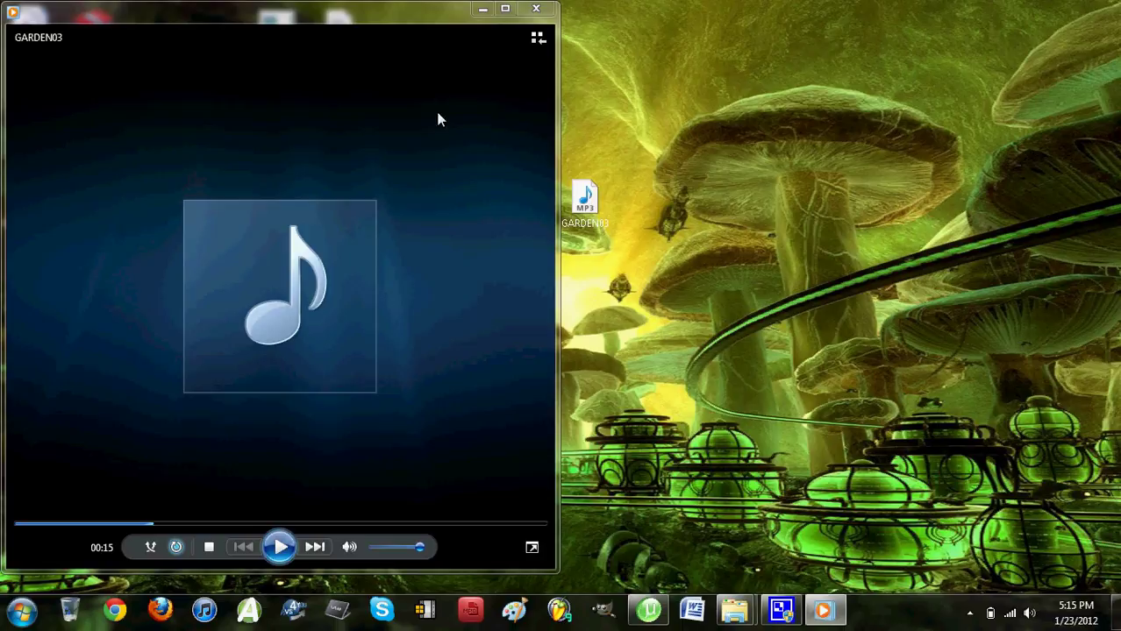
click(536, 9)
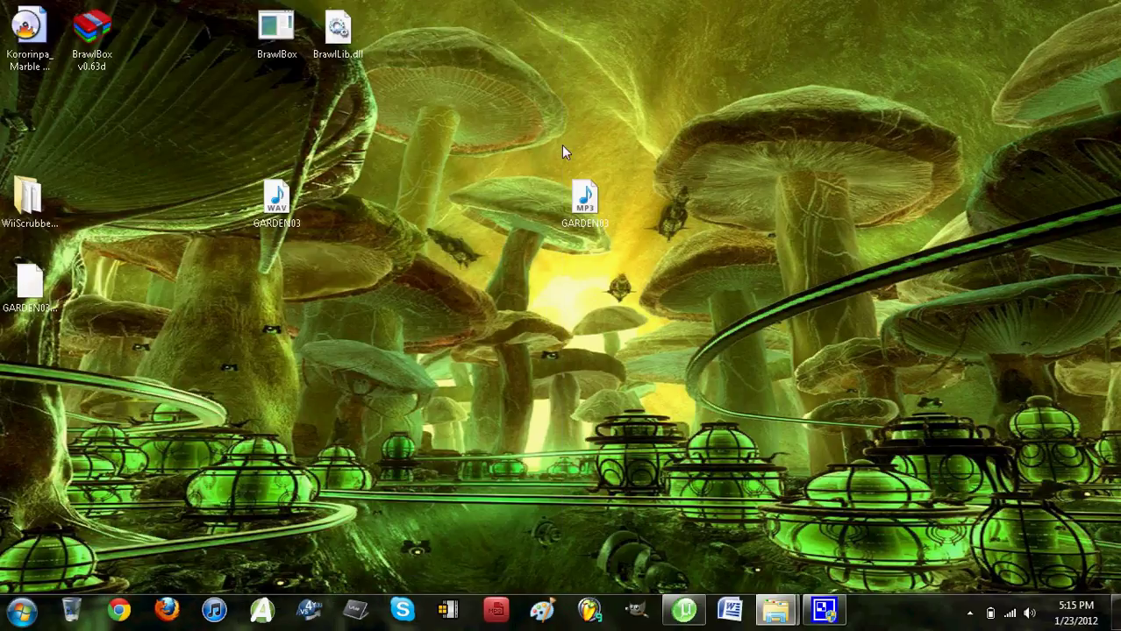
Move the BrawlBox v0.63d icon under the Kororinpa image and the GARDEN03 MP3 directly below the WAV
drag(586, 206, 586, 290)
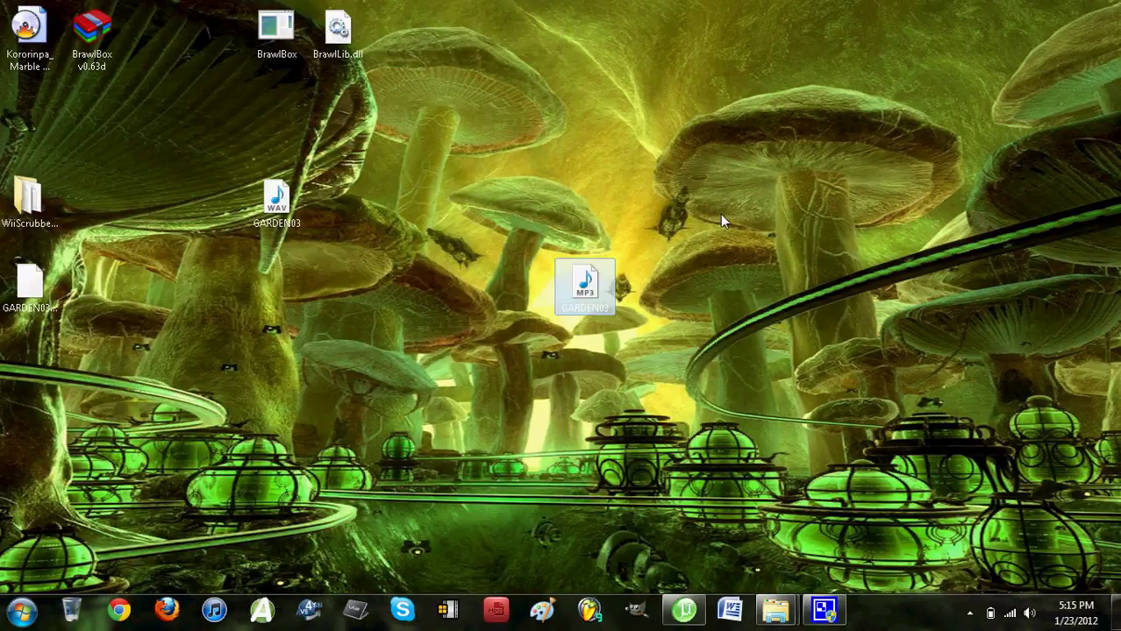
click(729, 365)
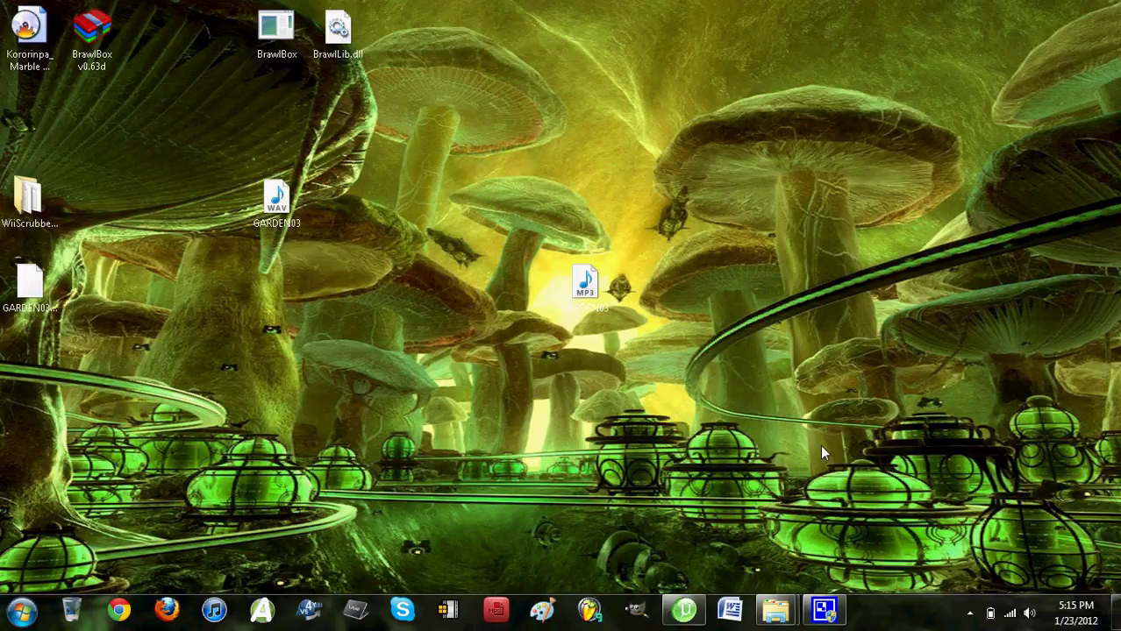
drag(92, 31, 30, 122)
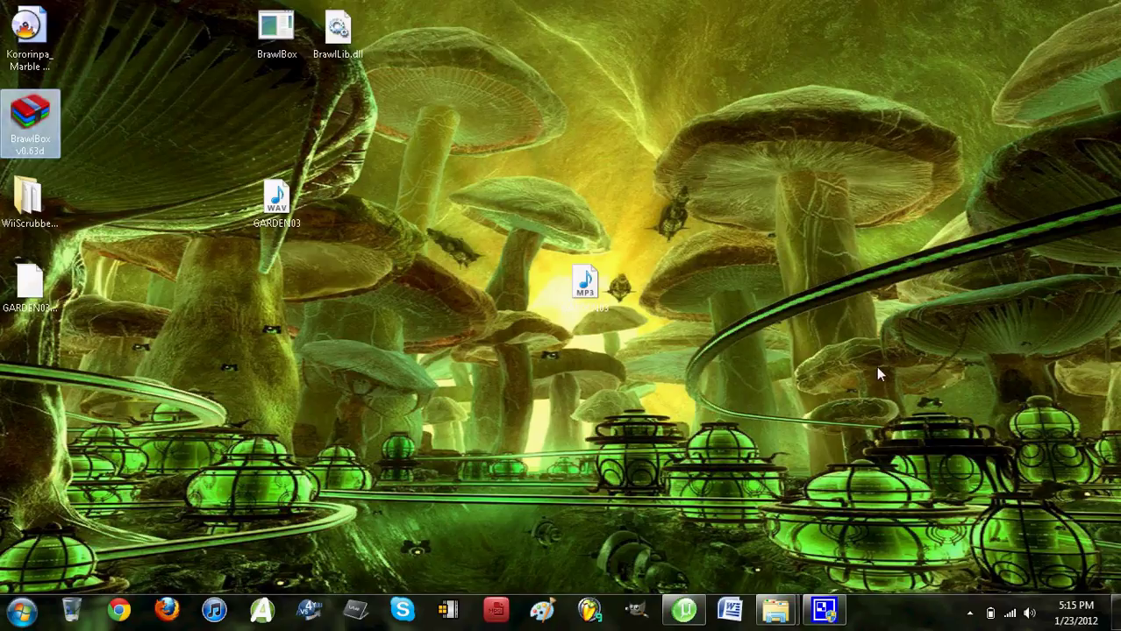
click(569, 321)
drag(562, 300, 353, 320)
click(389, 367)
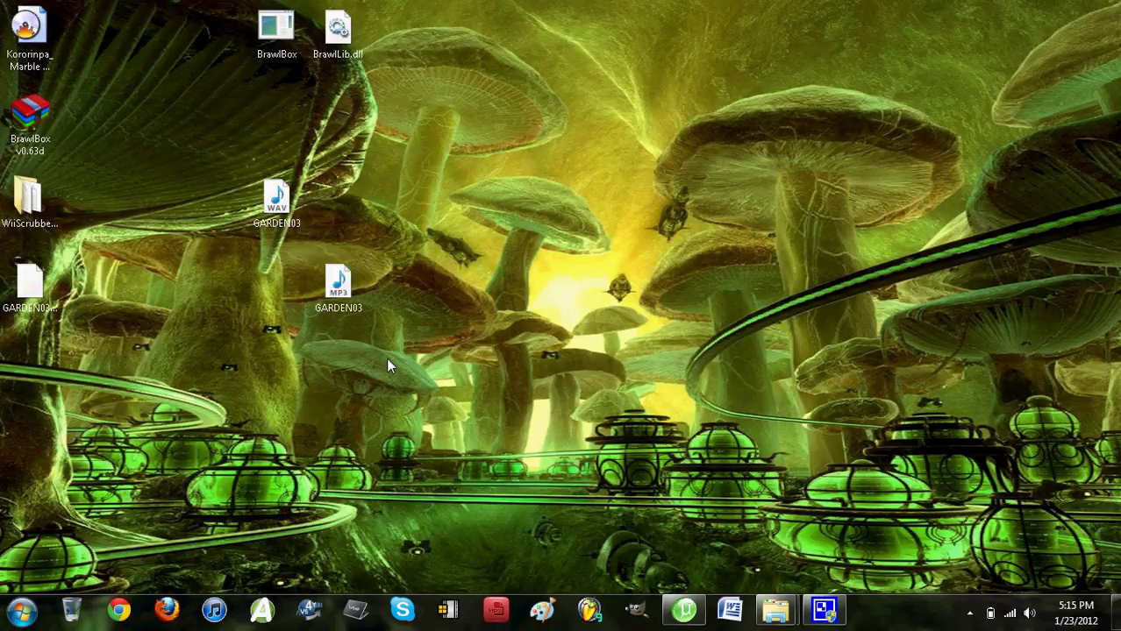